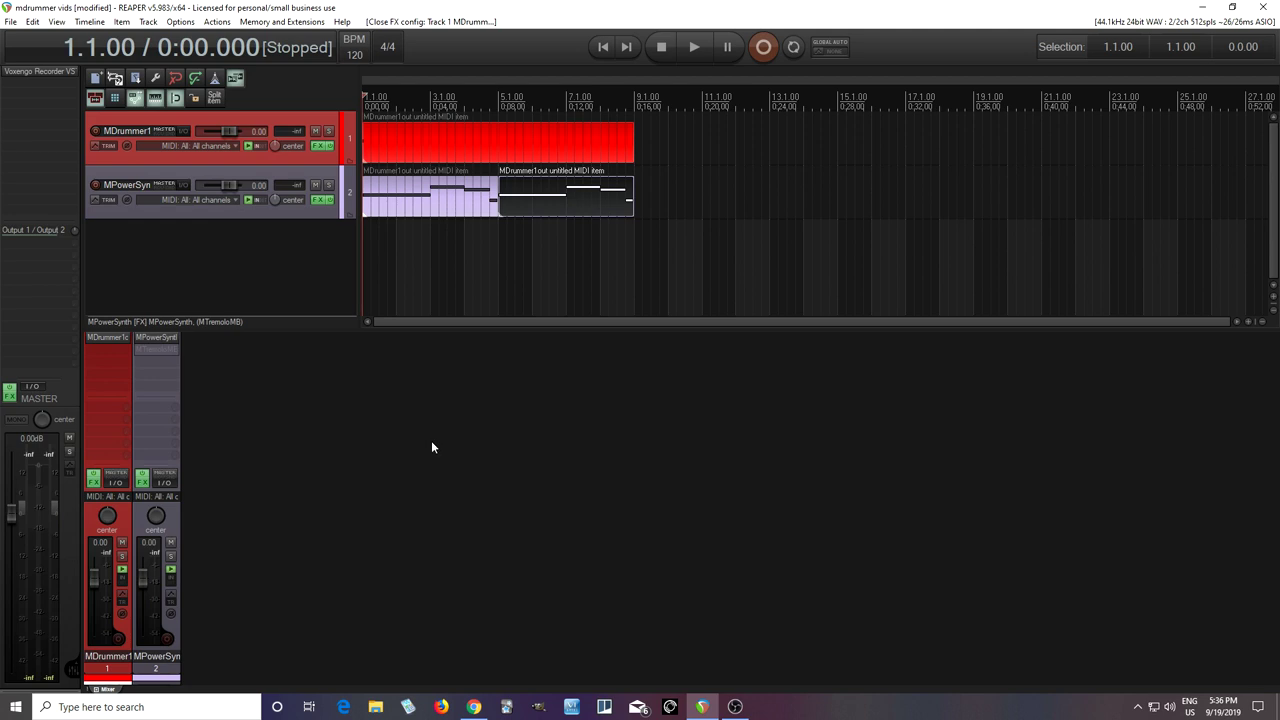
- Start playback of the project so both MDrummer1 and MPowerSynth sound
left_click(690, 59)
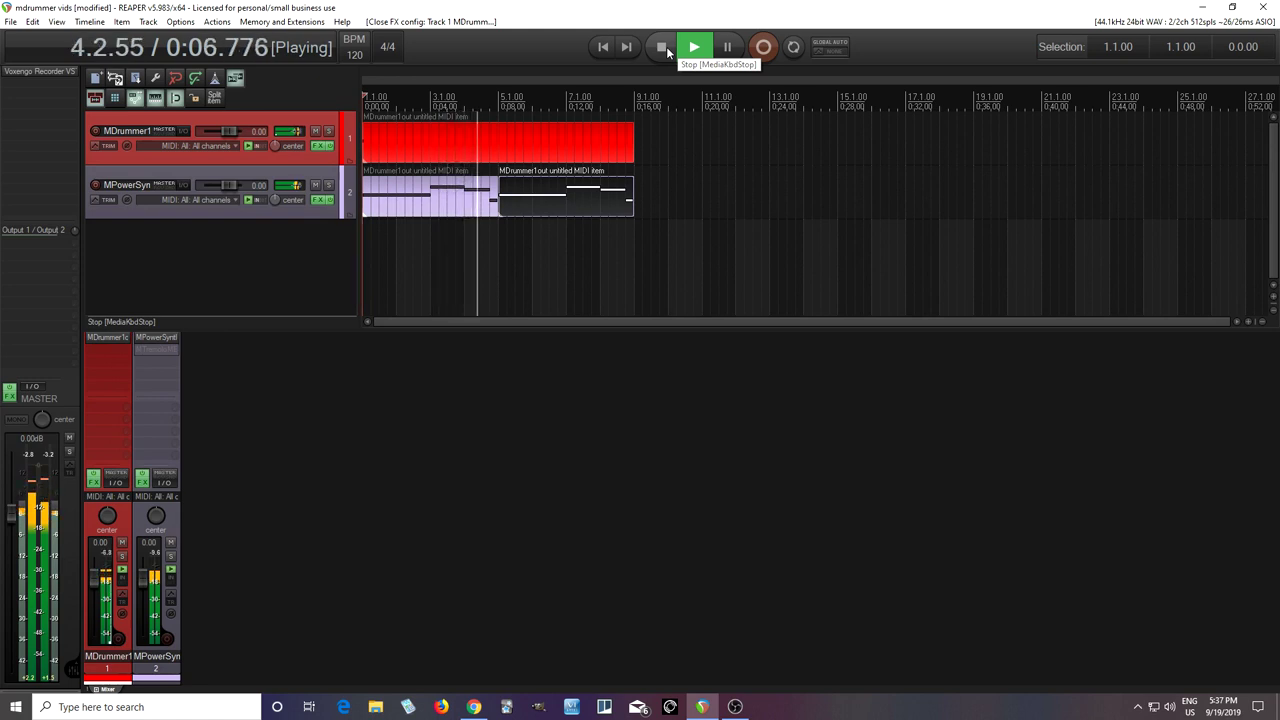
- Stop playback and un-bypass MTremoloMB on the MPowerSynth track
left_click(666, 47)
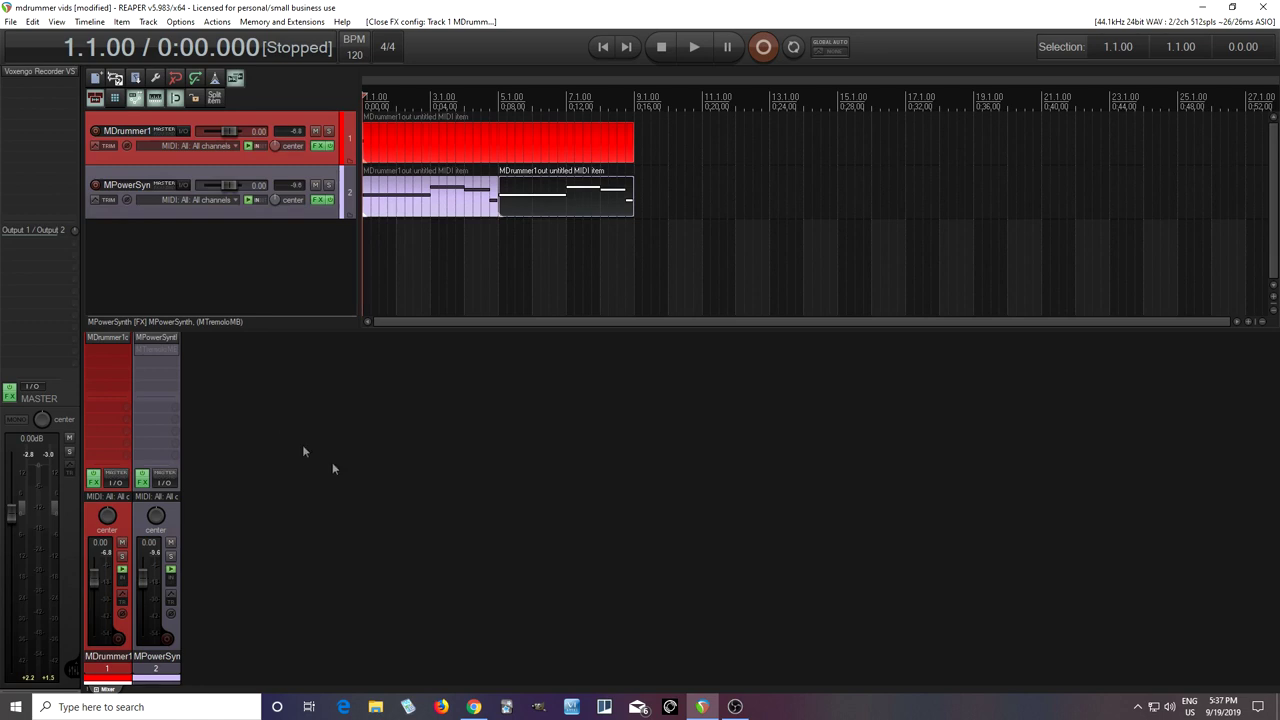
left_click(158, 350, "shift")
- Open MTremoloMB in its simplified view and load the 1-band preset
left_click(157, 348)
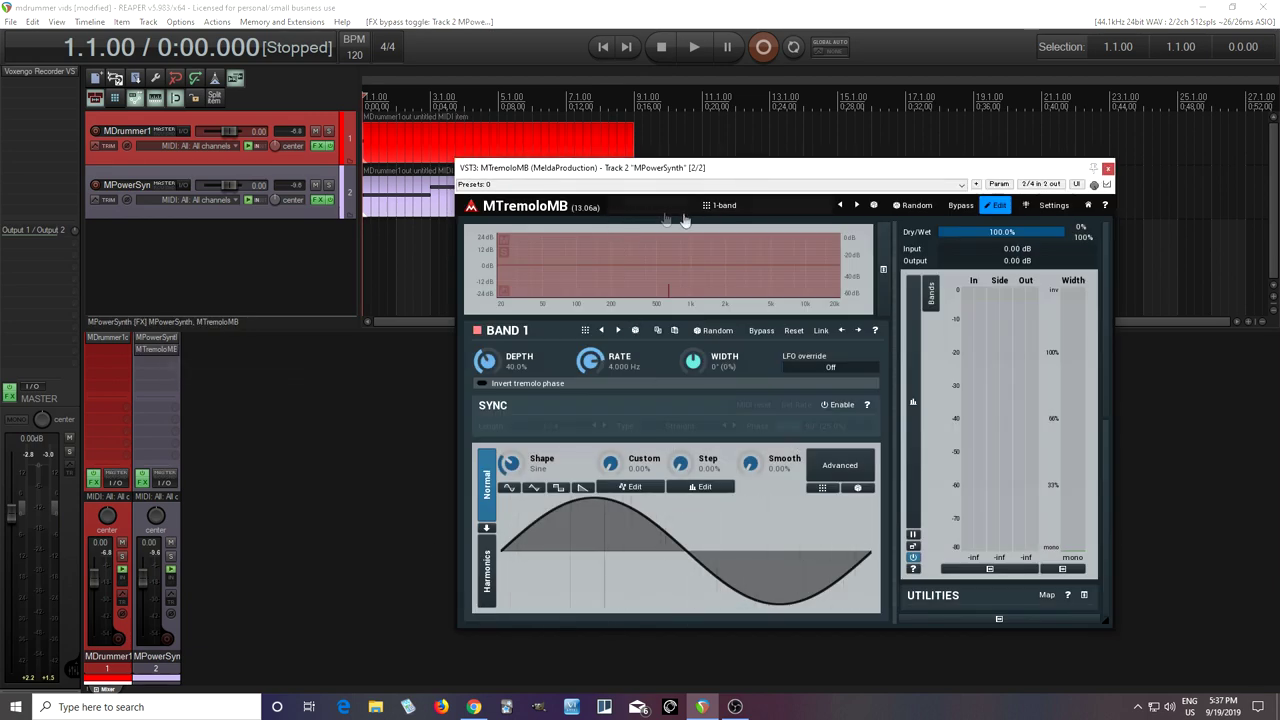
left_click(996, 205)
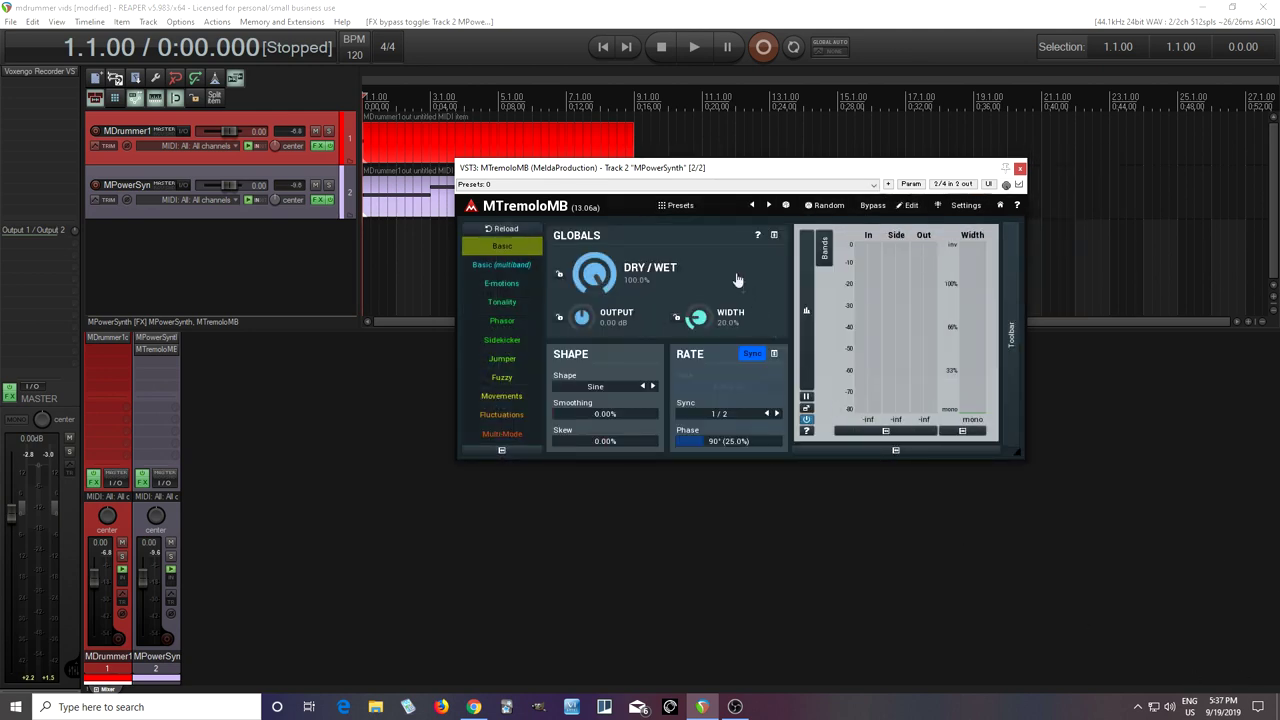
left_click(698, 210)
left_click(654, 222)
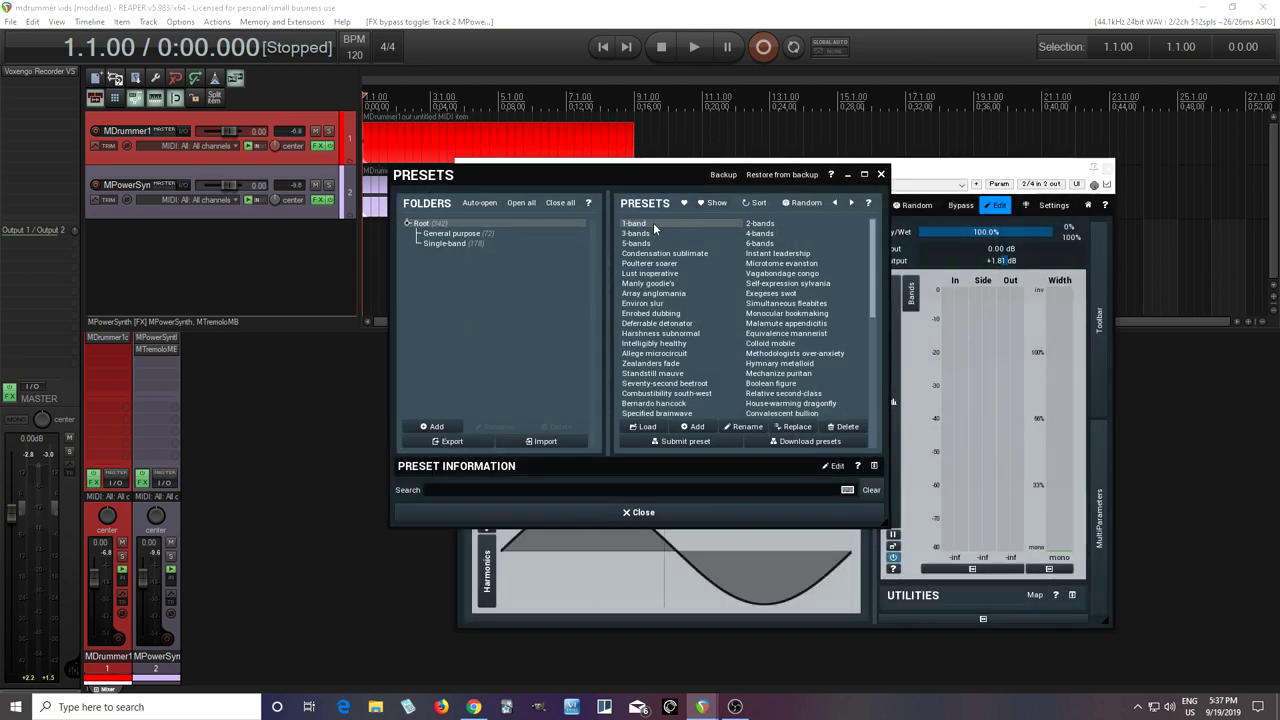
left_click(736, 514)
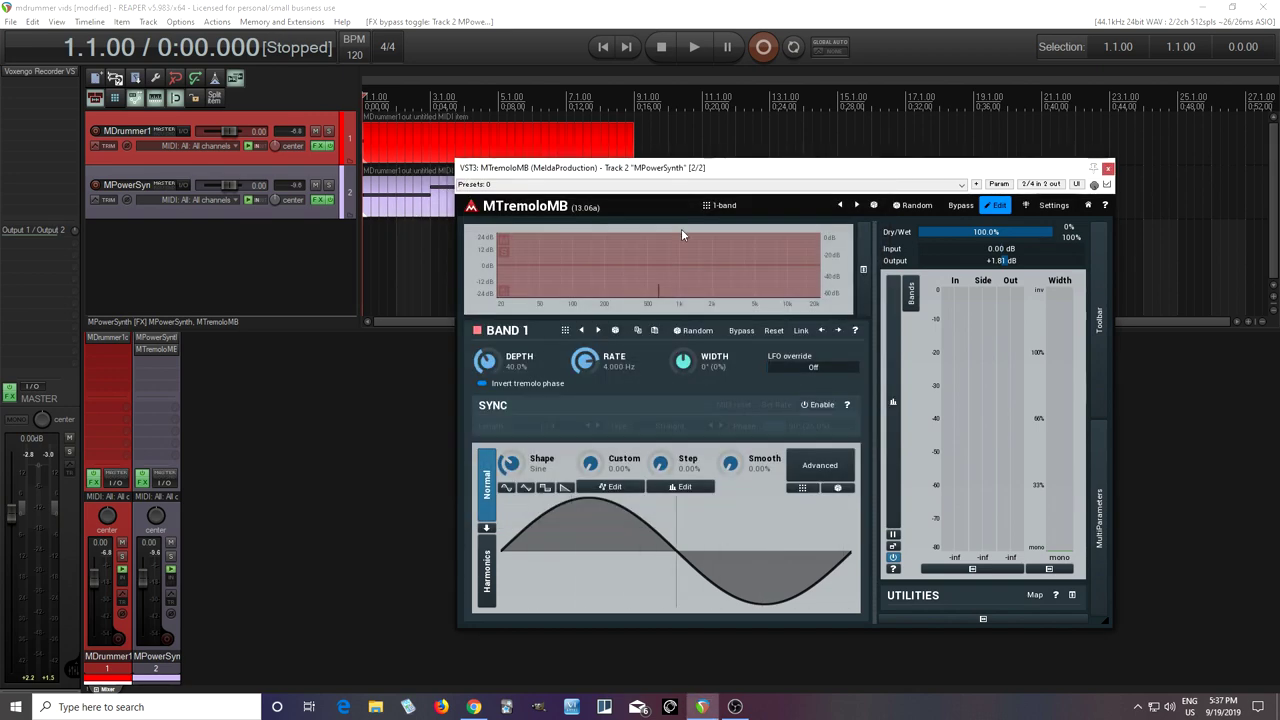
- Set Band 1 tremolo depth to 100% and turn off tremolo phase inversion
left_click_drag(686, 168, 606, 127)
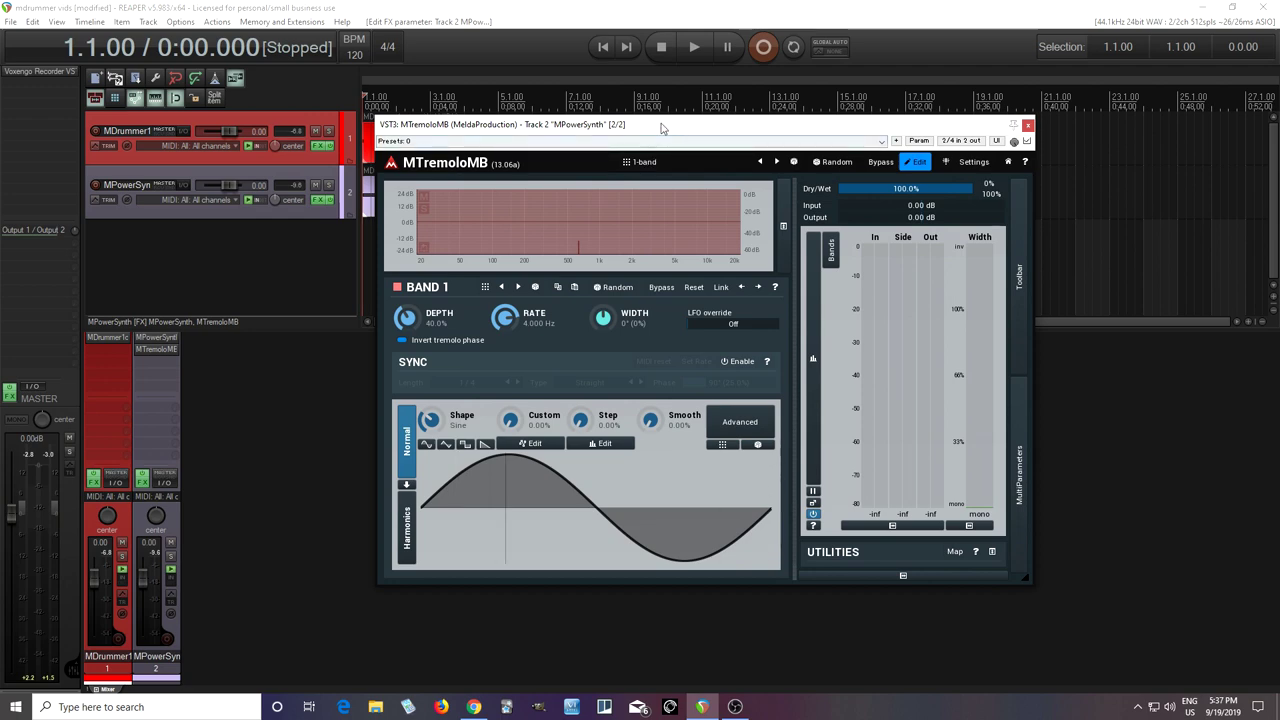
left_click_drag(661, 128, 792, 117)
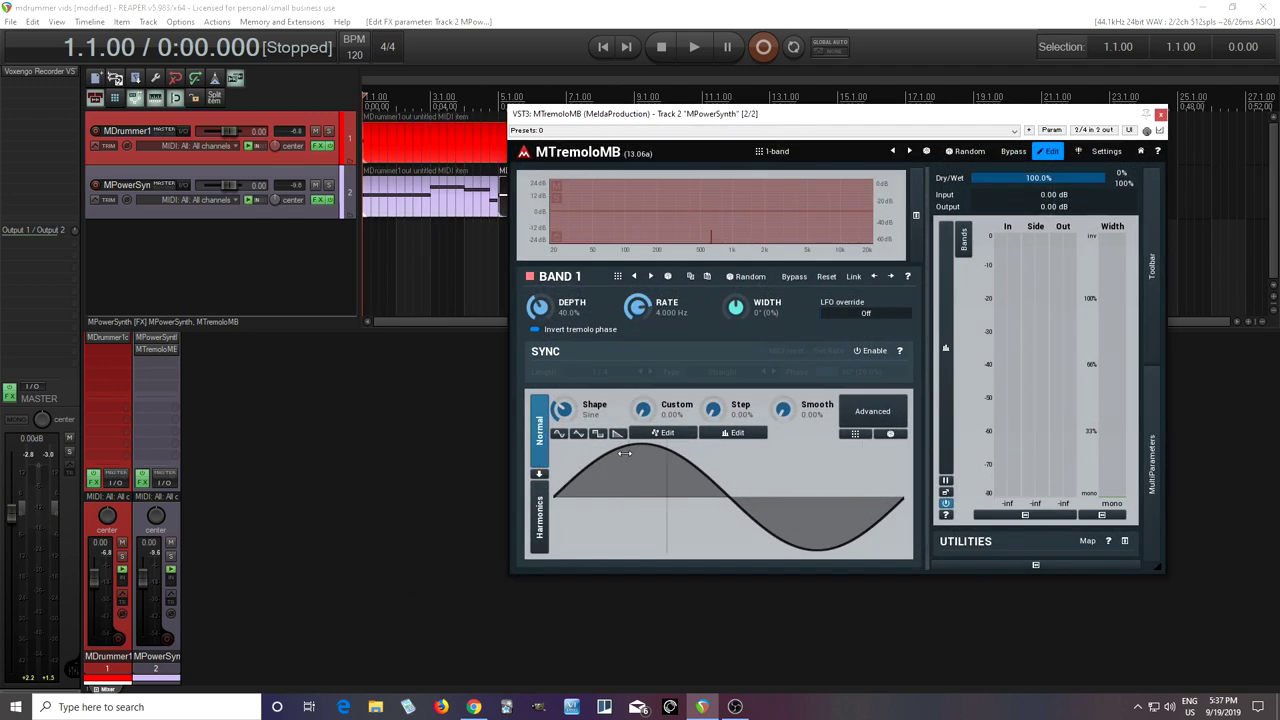
left_click_drag(557, 318, 557, 250)
left_click(548, 333)
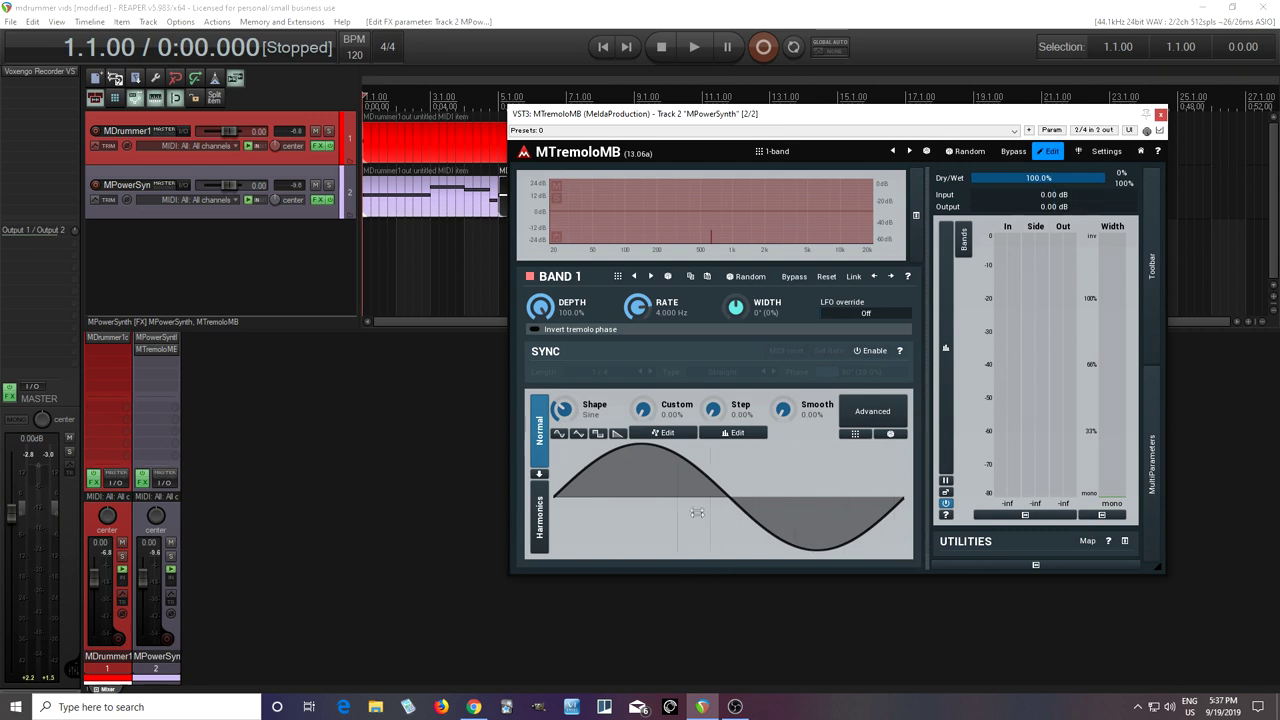
- Tempo-sync band 1 with length 1, phase 0° and Step at 100% for a square LFO
left_click(870, 350)
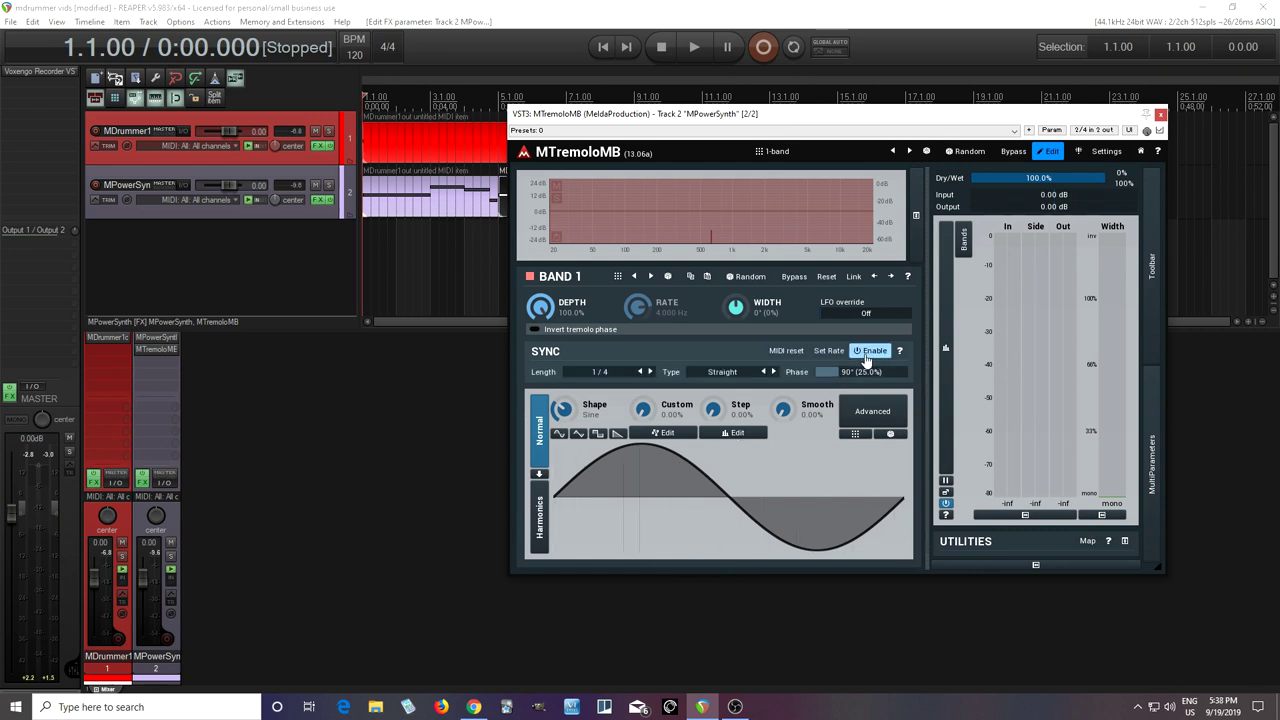
left_click(627, 377)
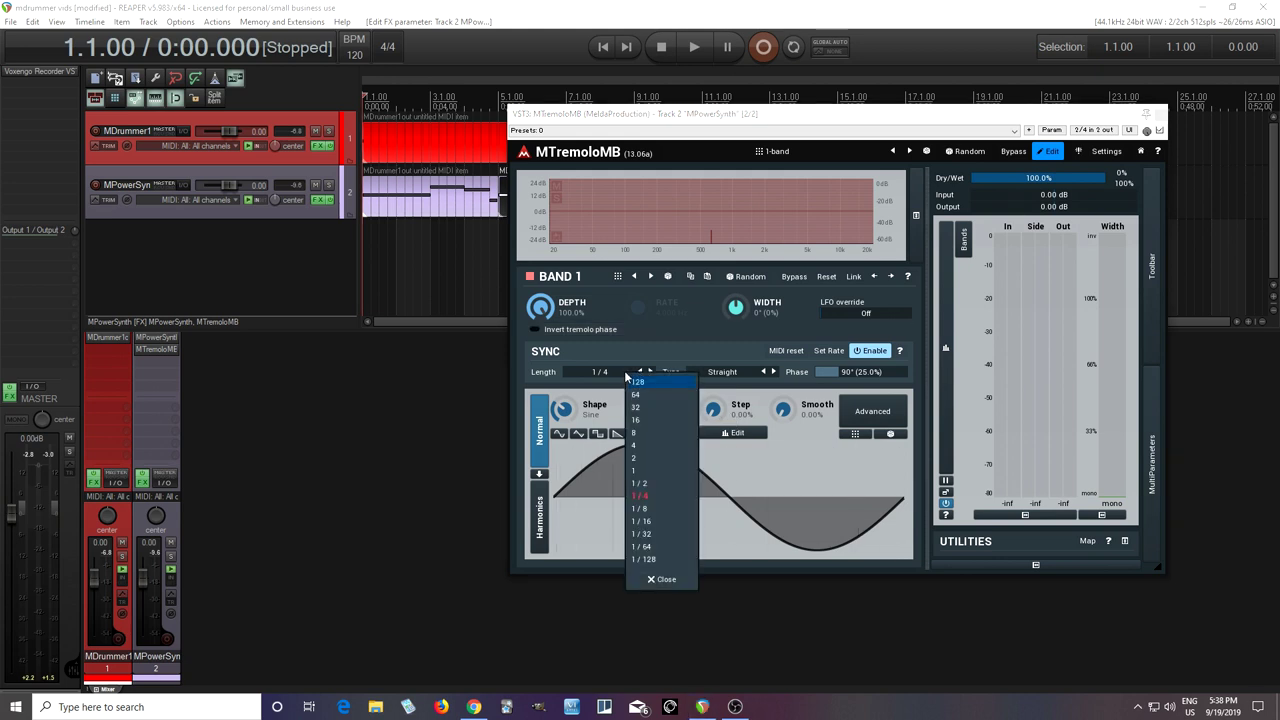
left_click(642, 472)
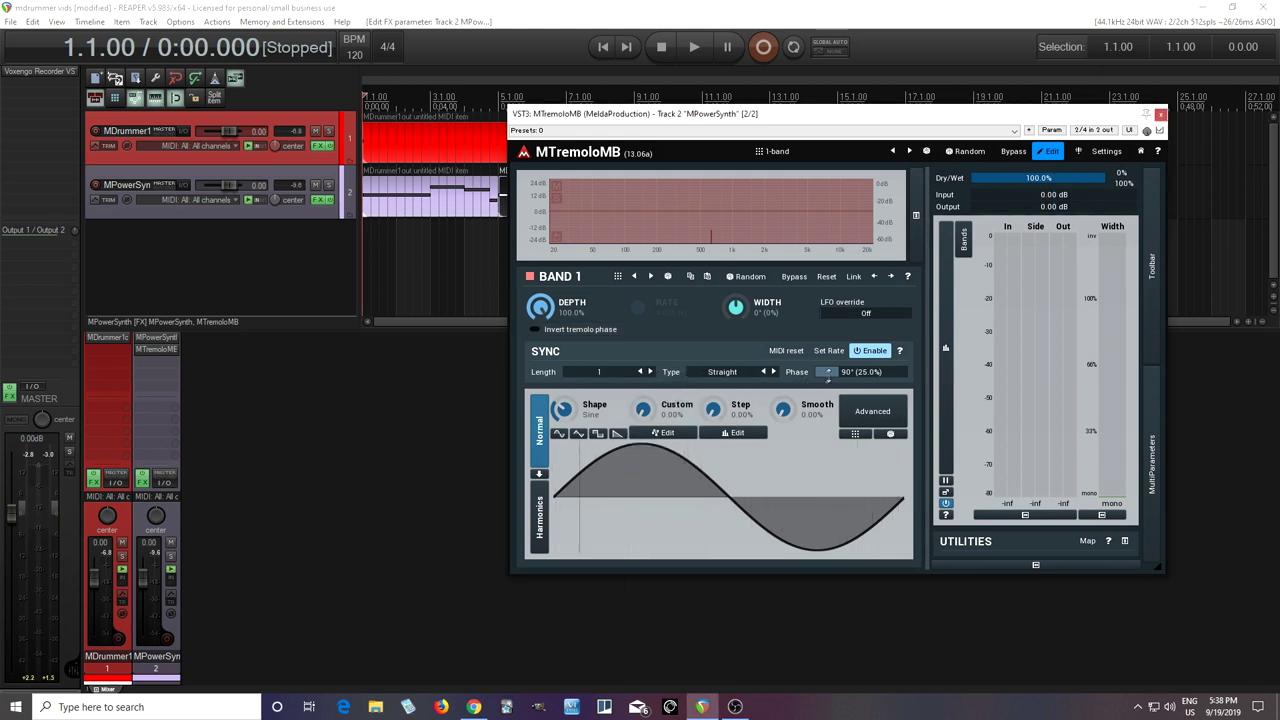
left_click_drag(841, 371, 818, 372)
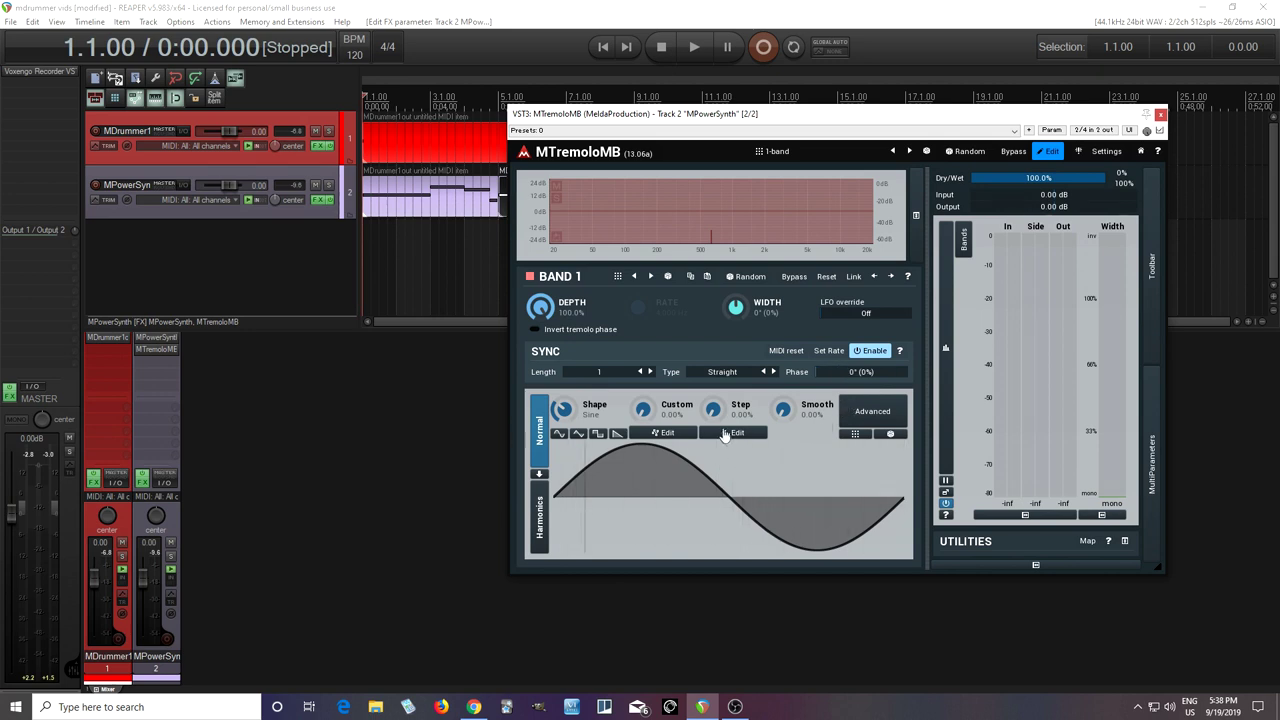
left_click_drag(710, 410, 710, 360)
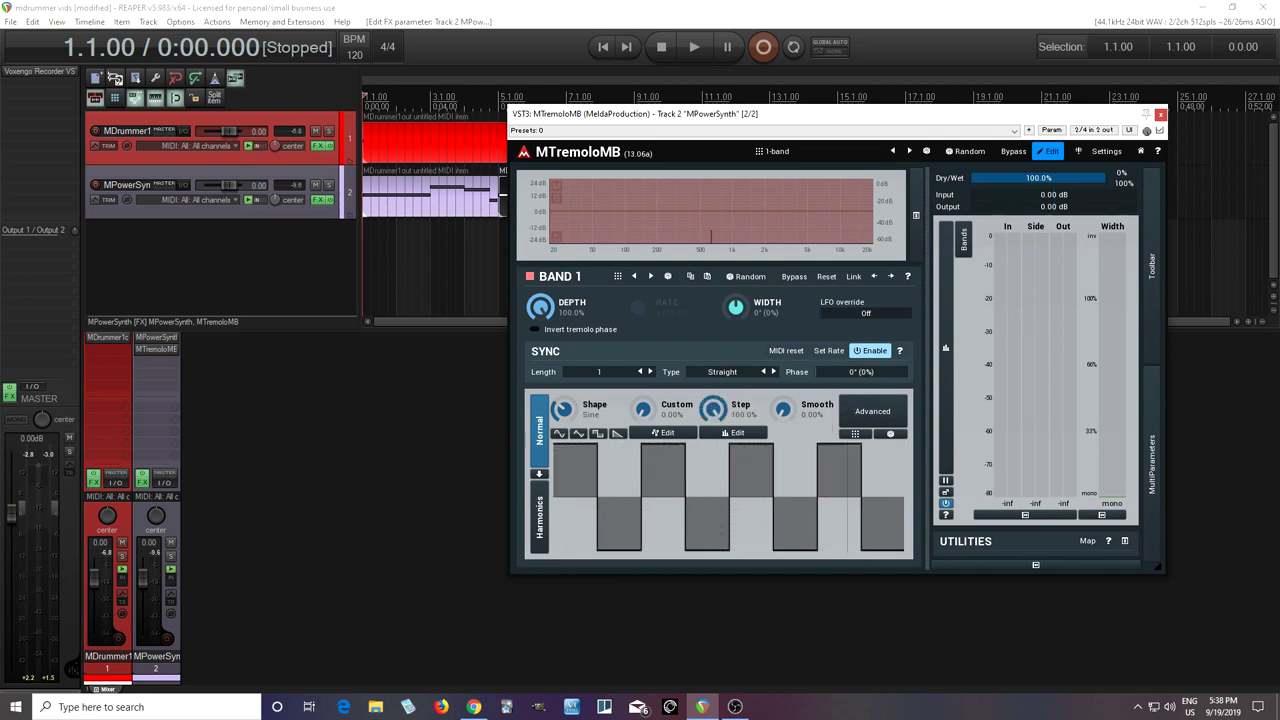
- Reduce the step sequencer to 4 steps, paint each with a curved rising ramp, and play
left_click(731, 433)
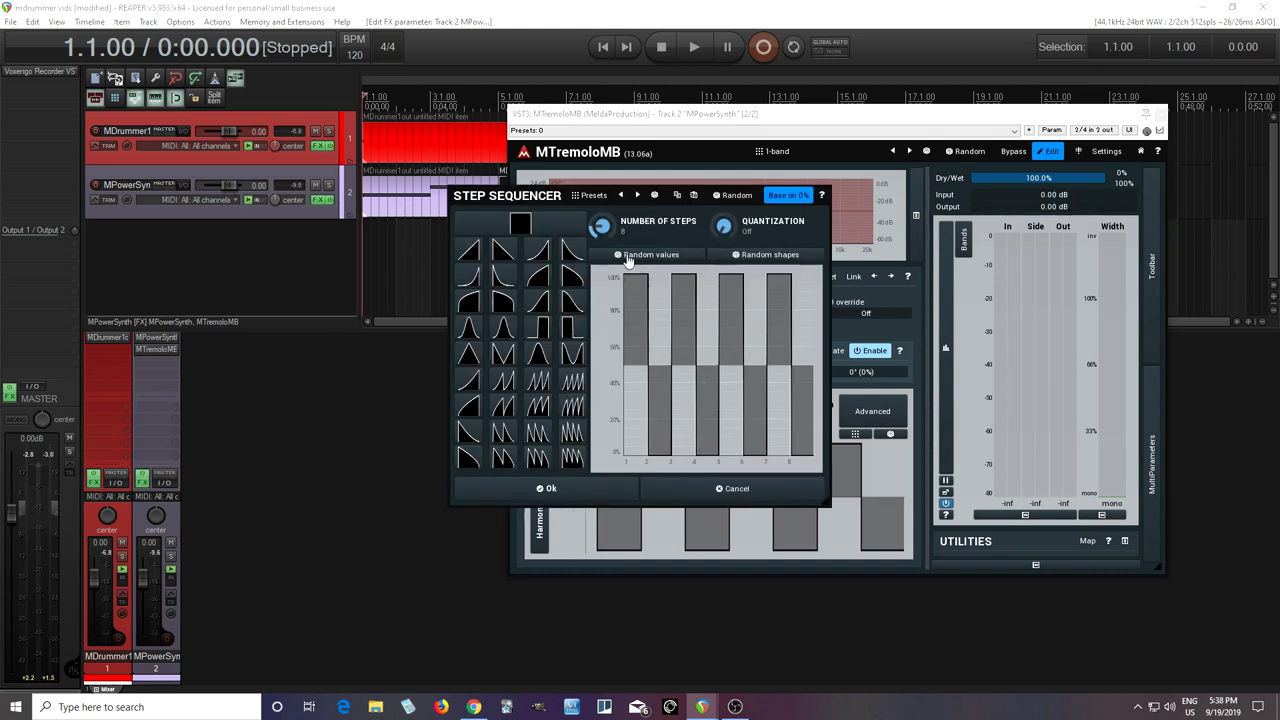
scroll(601, 227, "down", 3)
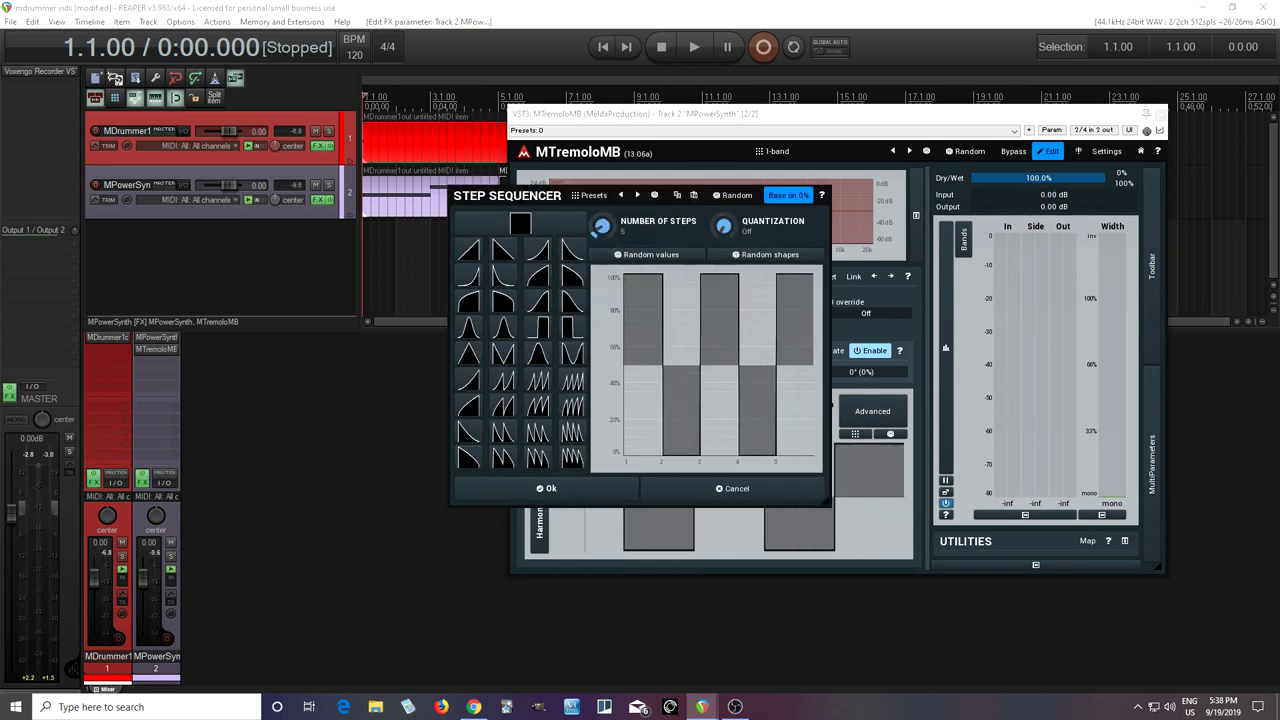
scroll(601, 227, "down", 1)
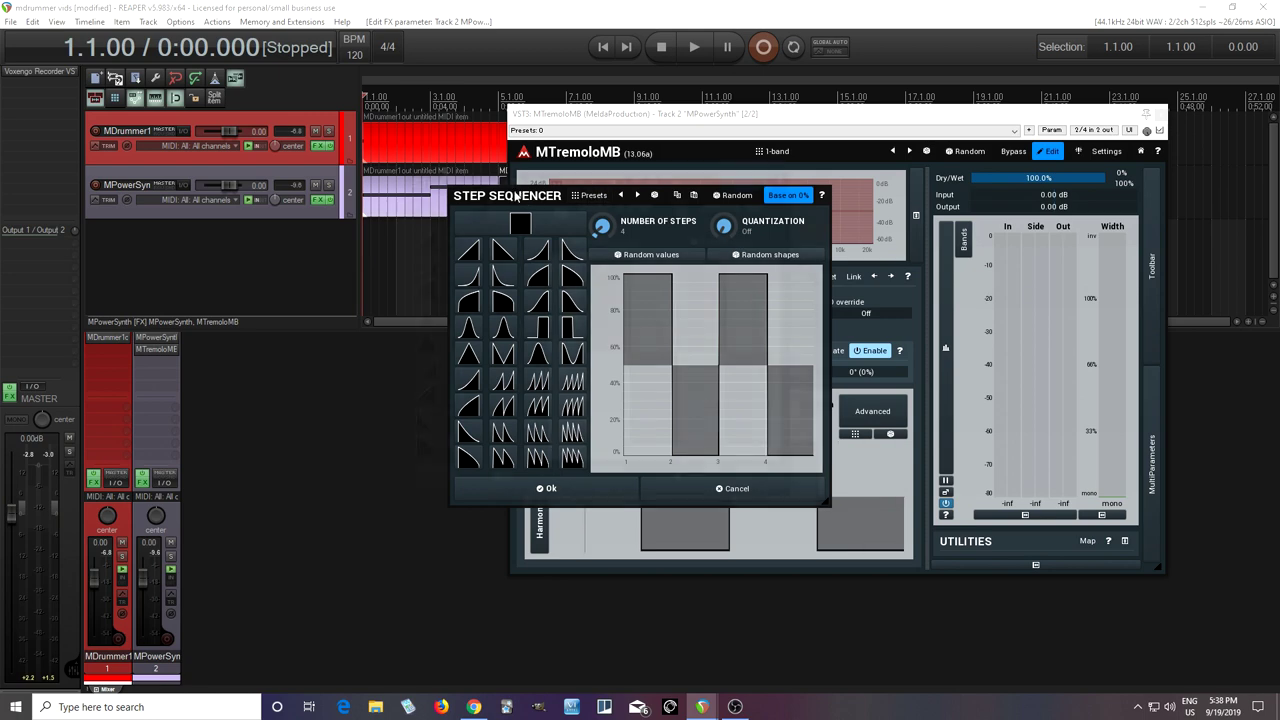
left_click_drag(578, 195, 347, 125)
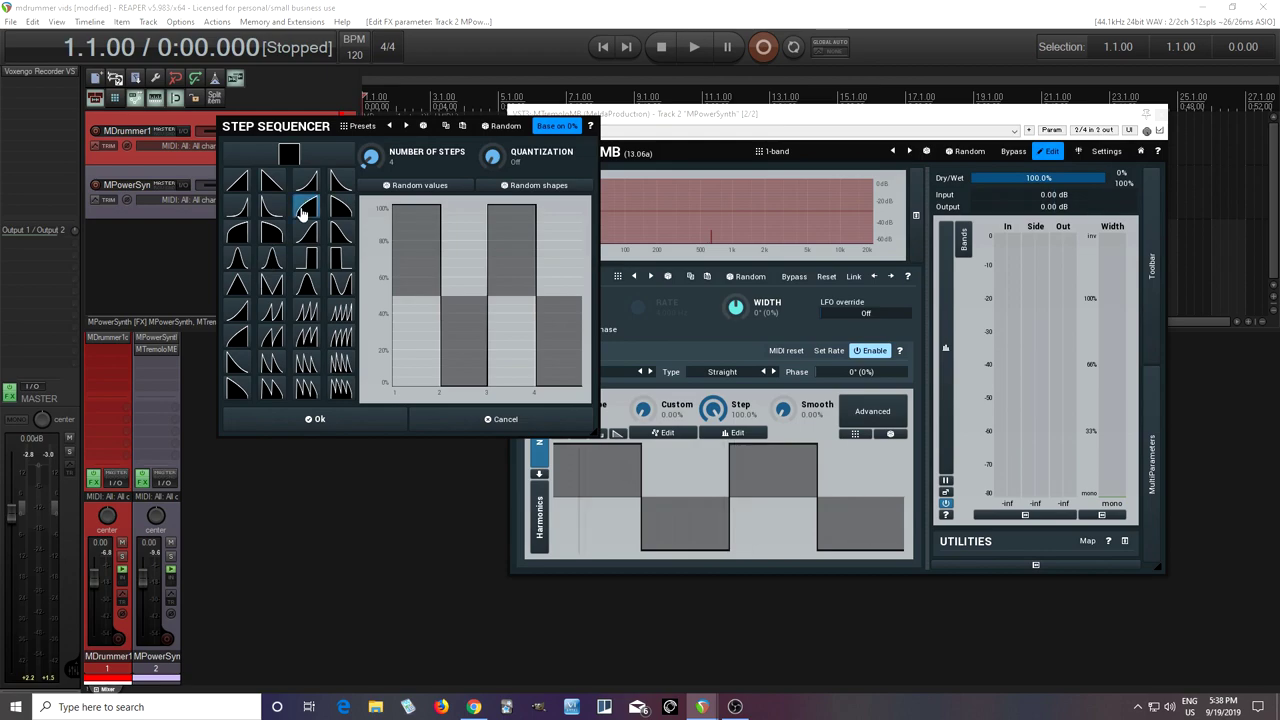
left_click_drag(408, 222, 568, 193)
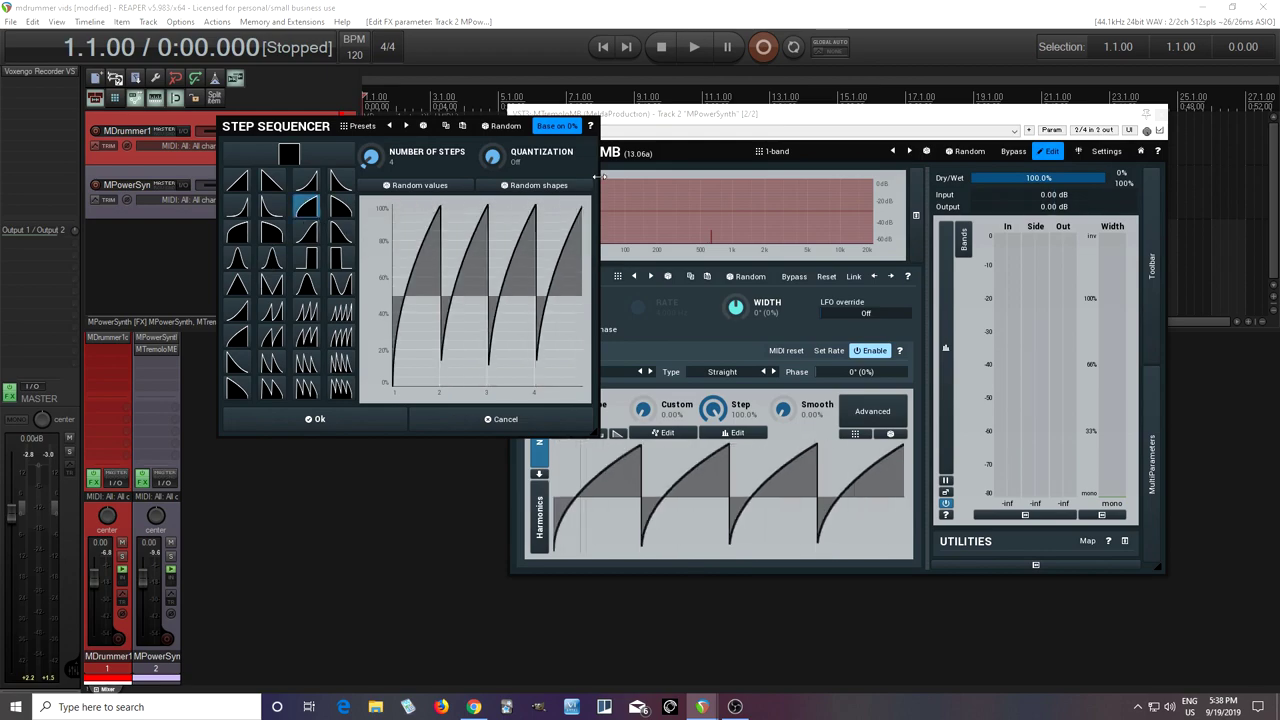
left_click_drag(299, 137, 881, 235)
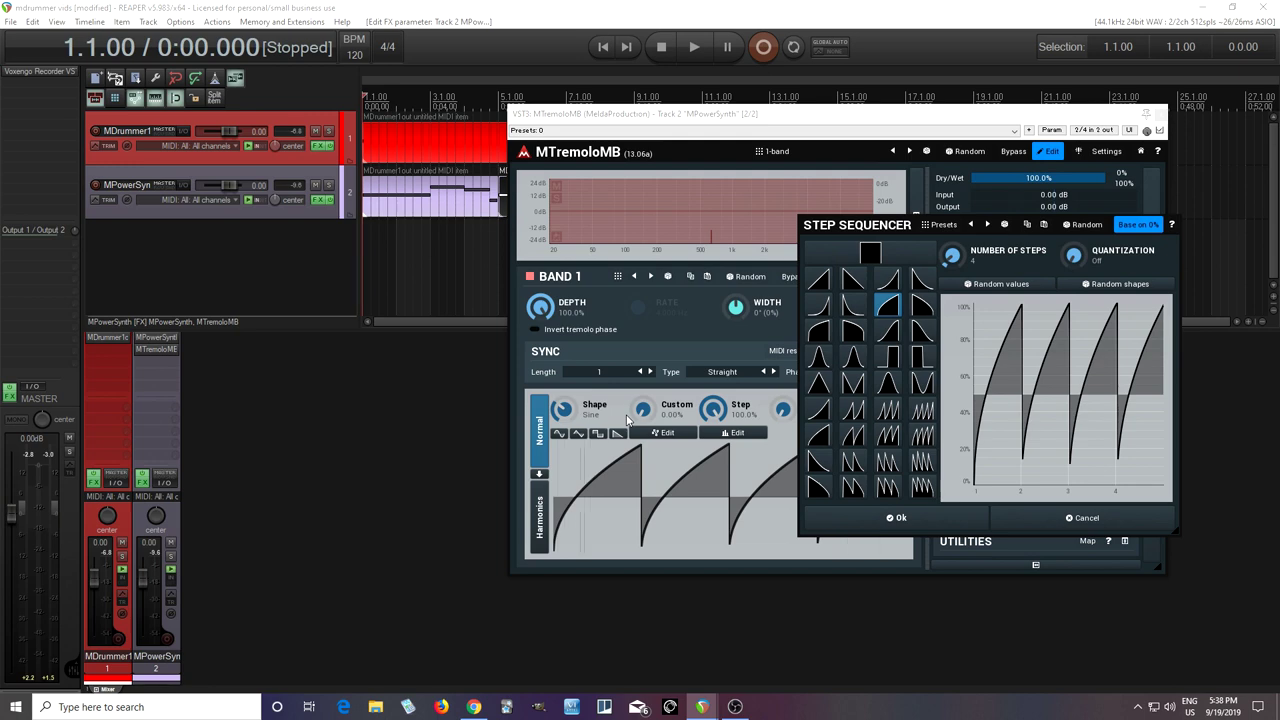
left_click(703, 49)
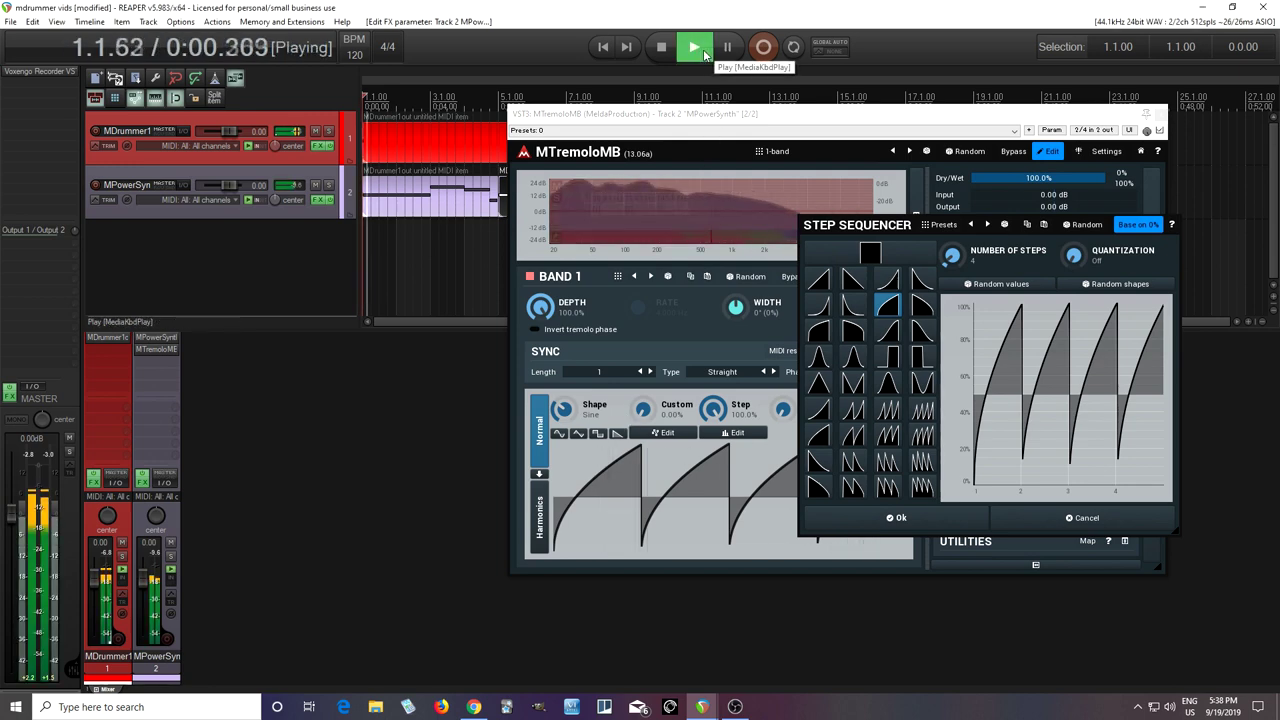
- Solo MPowerSynth and switch the steps to a steeper exponential ramp, auditioning it once
left_click(171, 557)
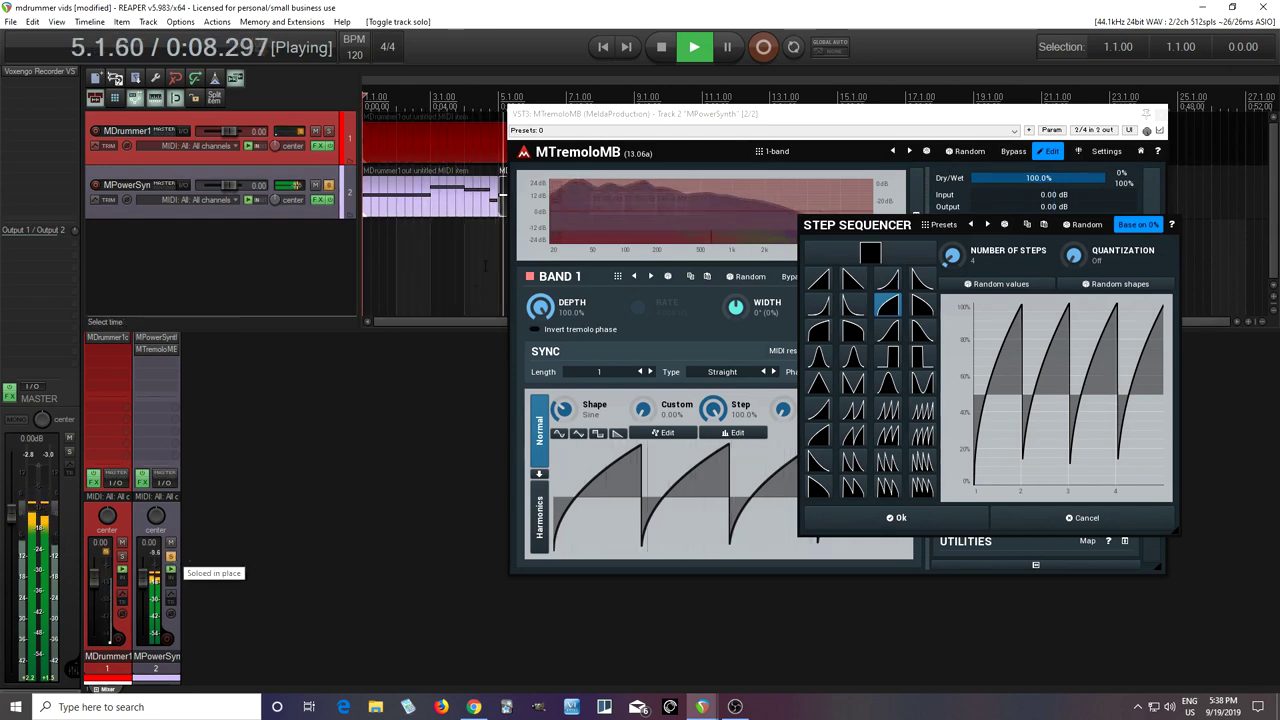
left_click(661, 47)
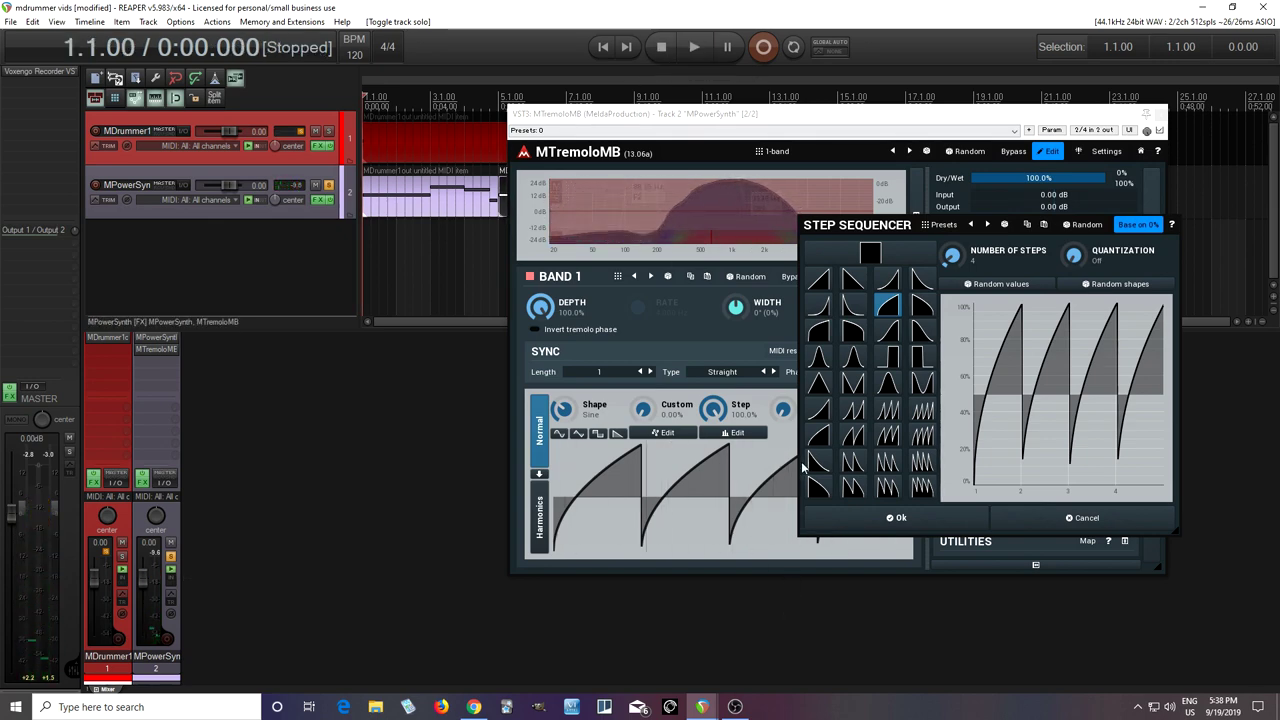
left_click(819, 436)
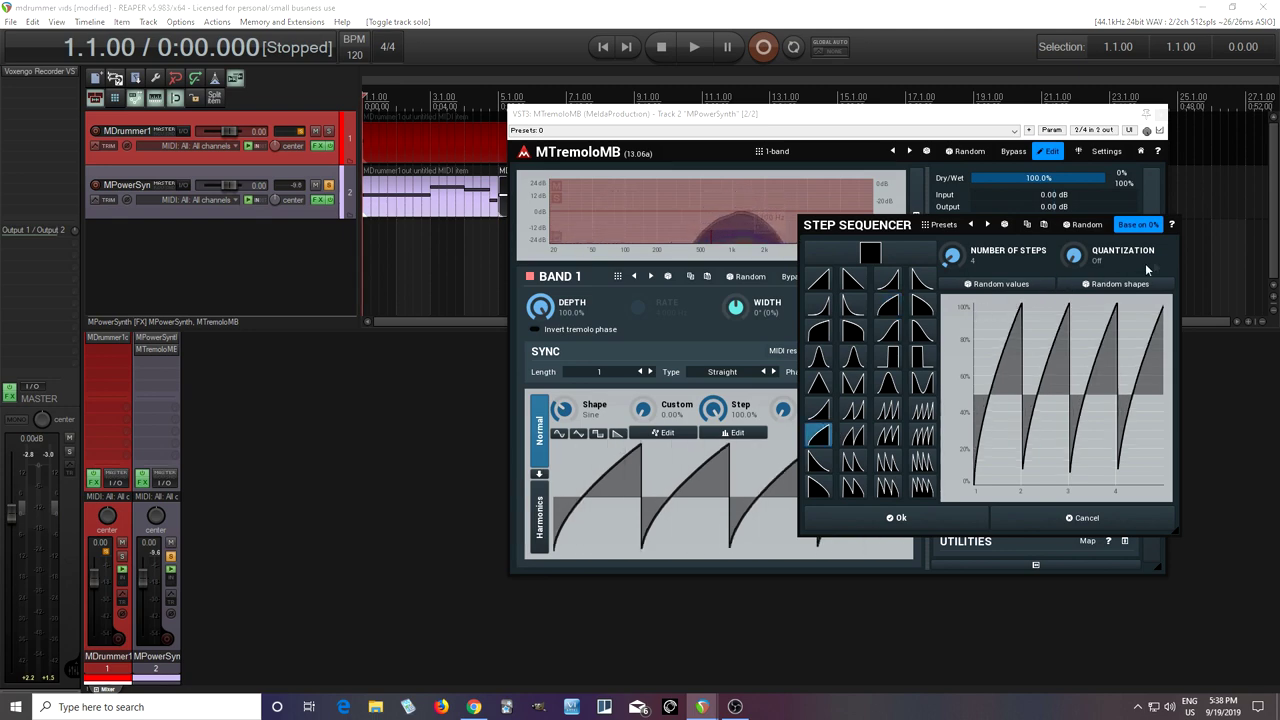
left_click(708, 57)
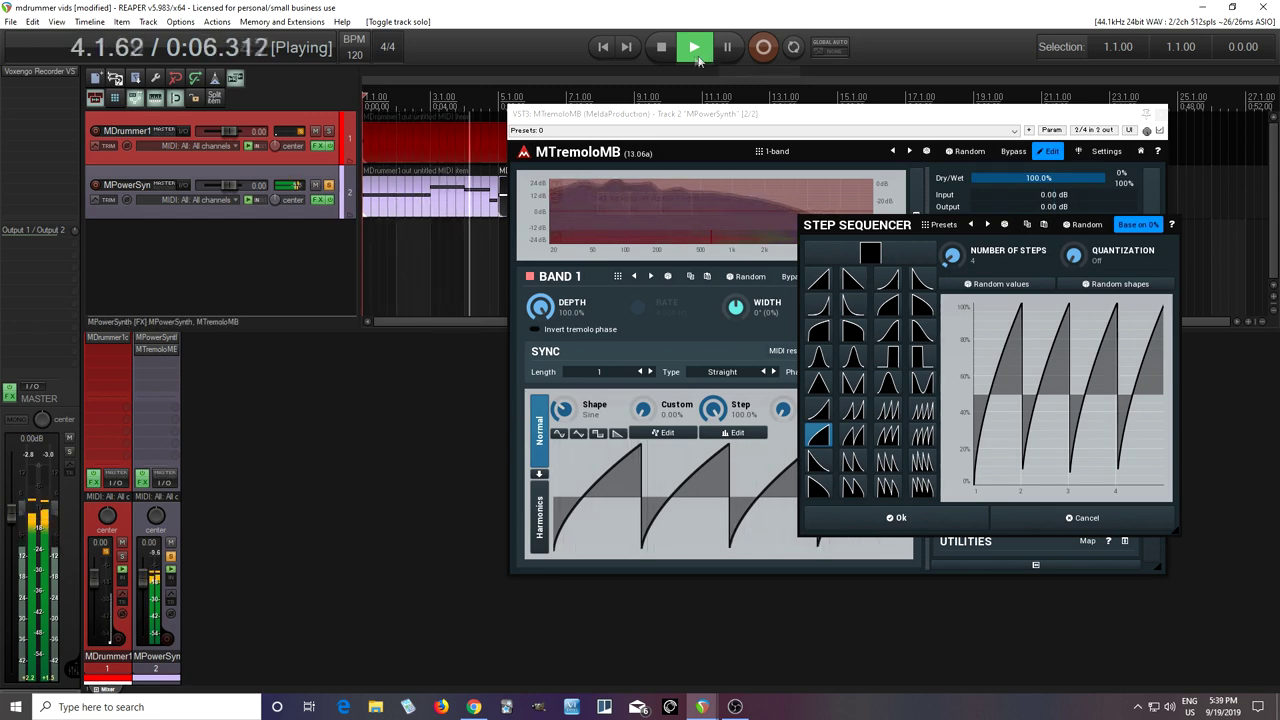
key("space")
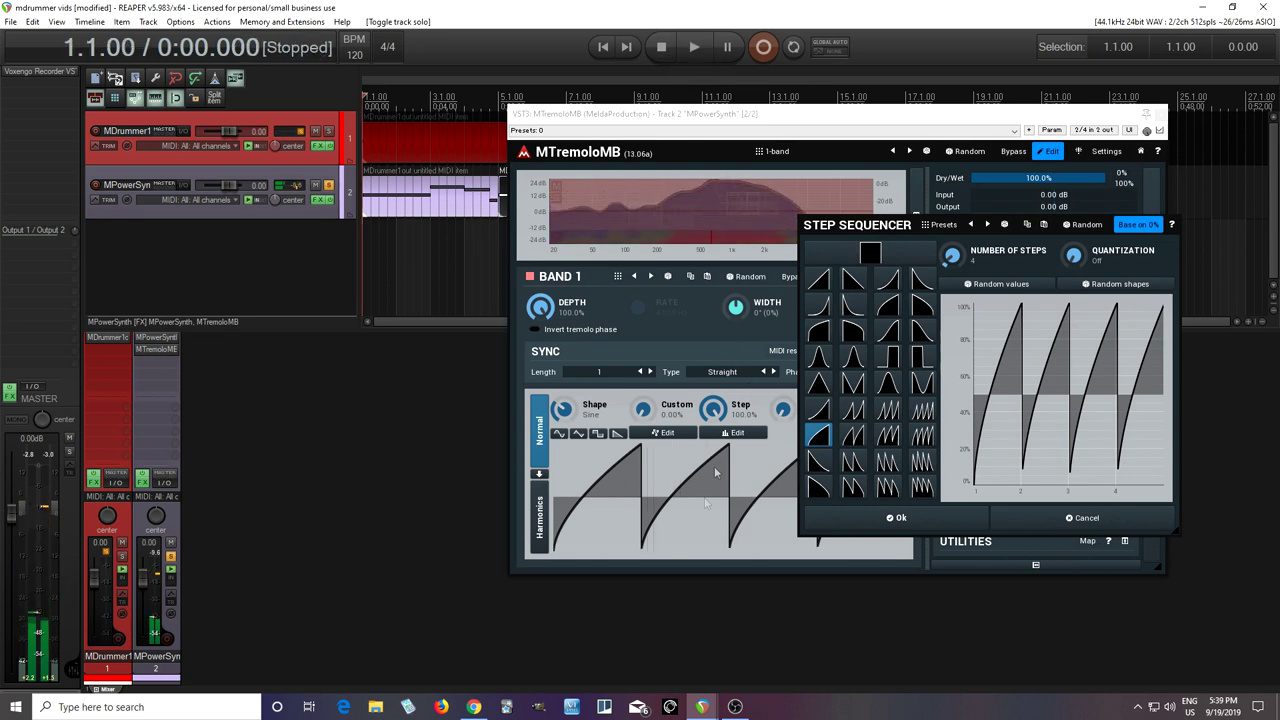
- Give step 3 a multi-saw shape and play the project to hear it
left_click(887, 409)
left_click(1080, 342)
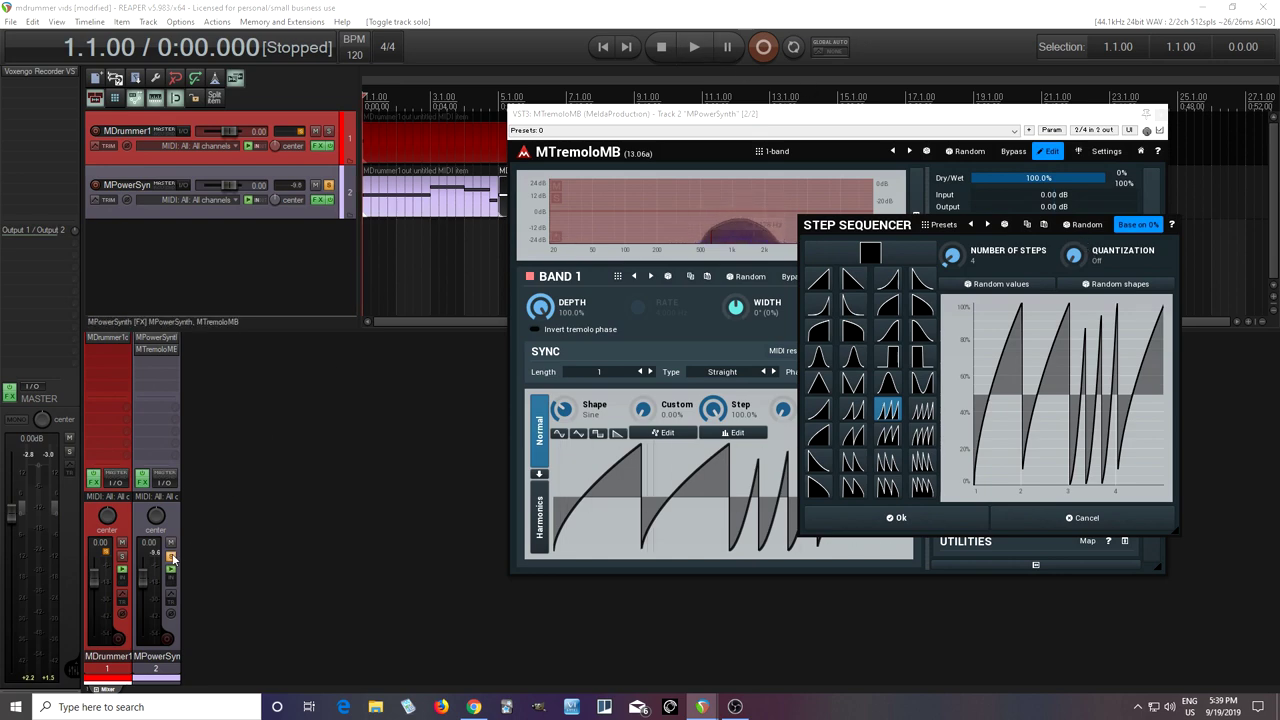
left_click(695, 47)
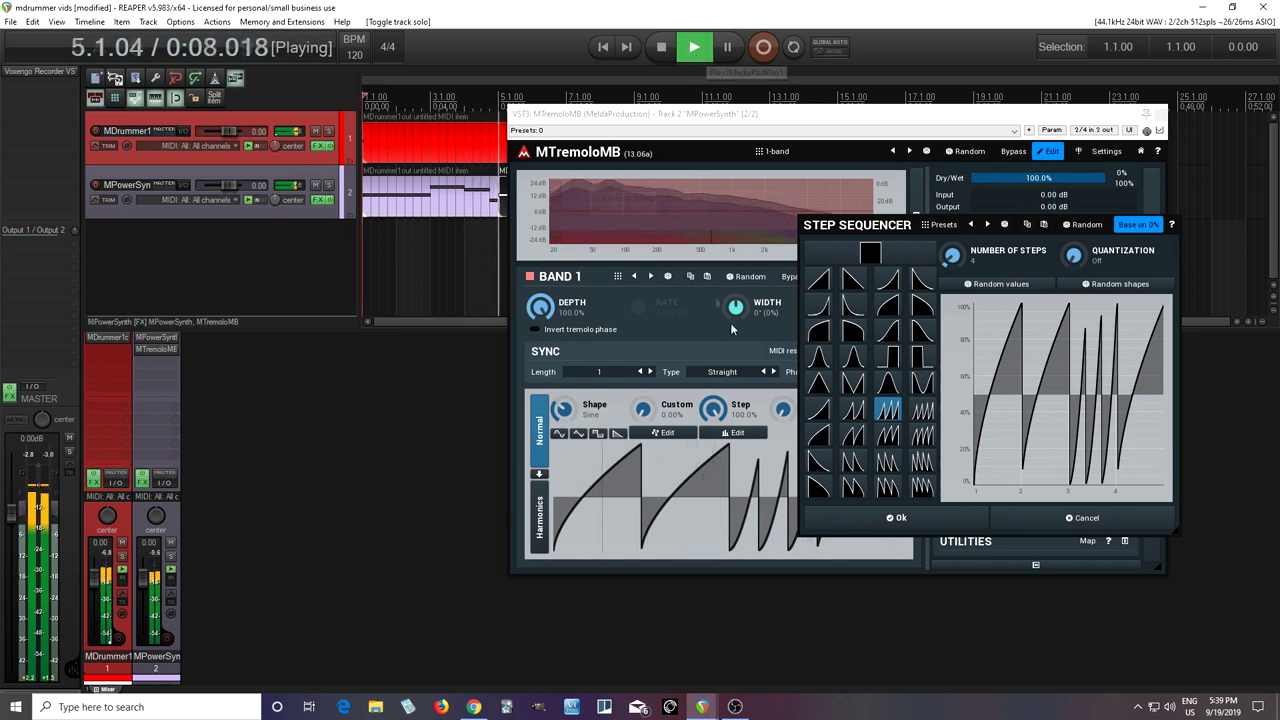
- Switch step 3 to a denser saw shape, stop playback, and close the step sequencer
left_click(888, 435)
left_click(1100, 335)
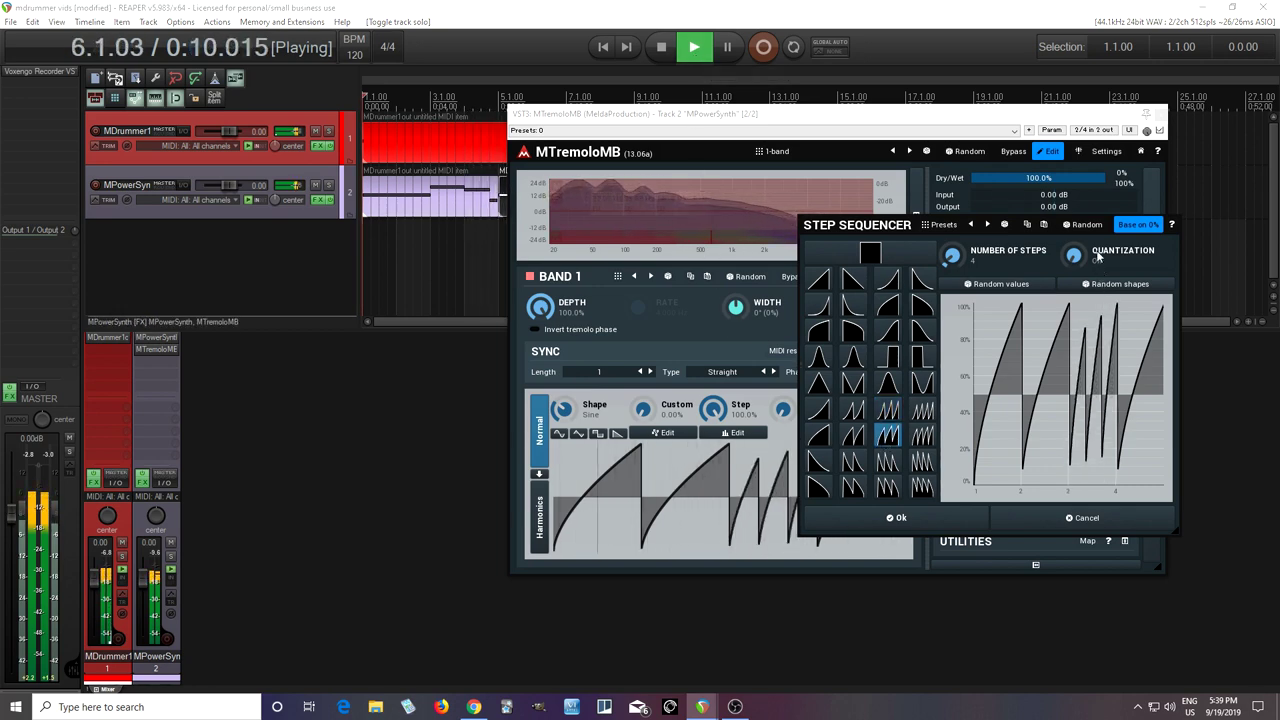
left_click(171, 553)
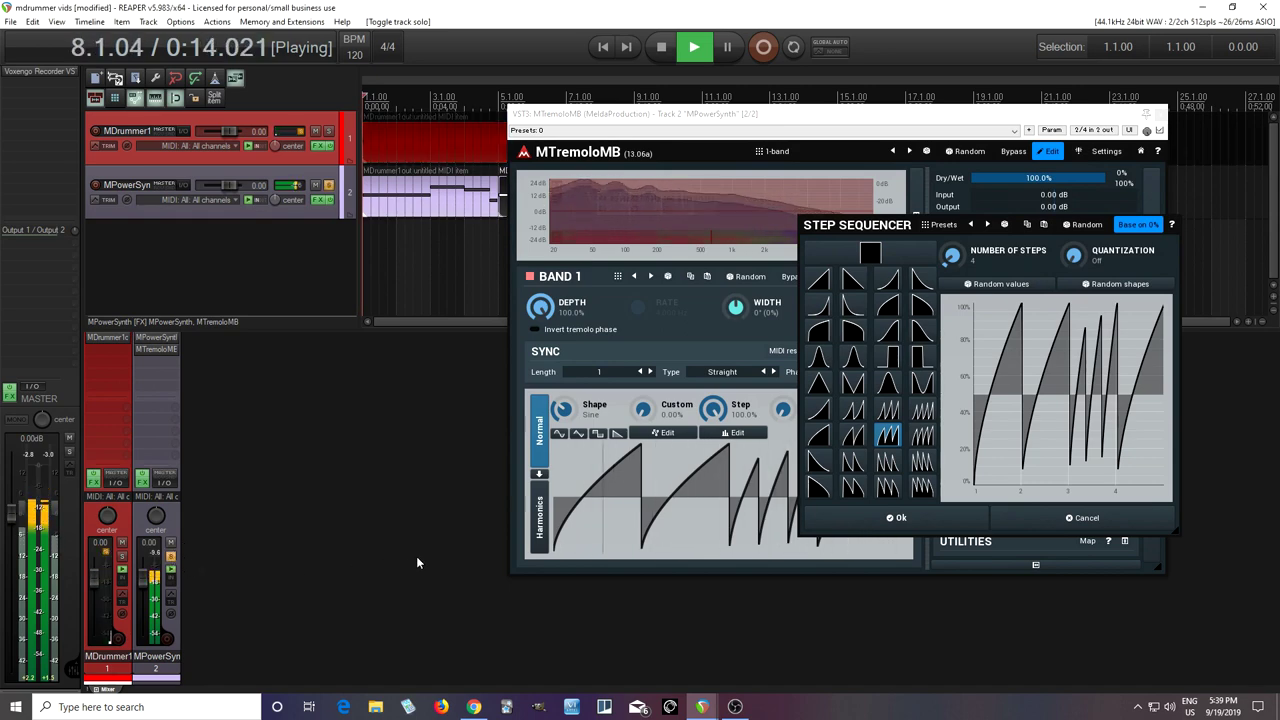
left_click(659, 49)
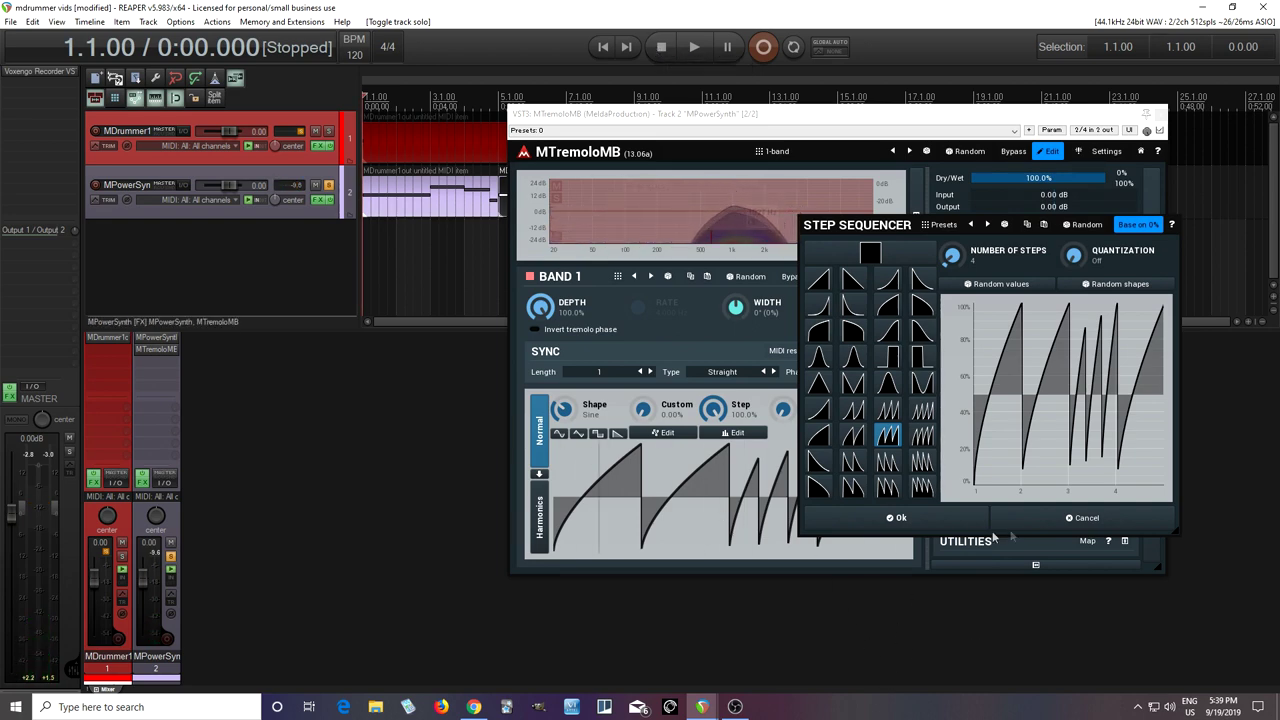
left_click(896, 517)
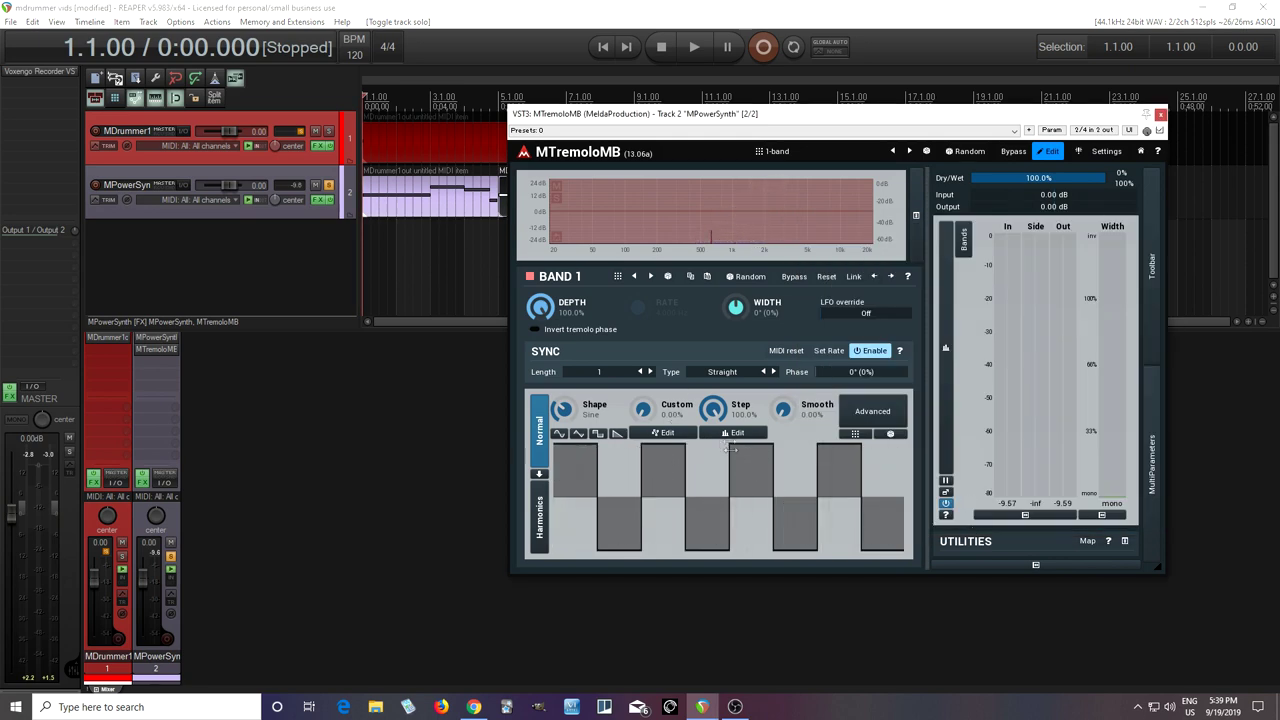
- Reset Step to 0%, raise Custom to 100% and set the sync length to 1/4
double_click(713, 408)
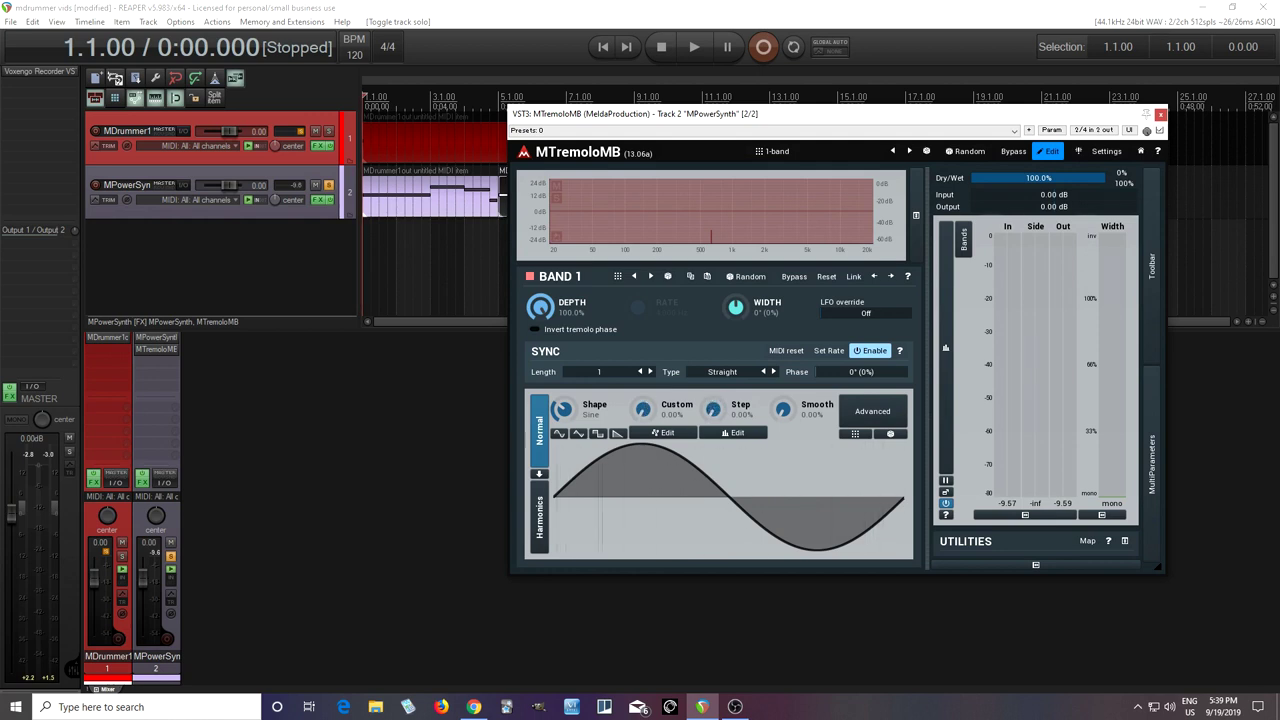
left_click_drag(643, 408, 643, 360)
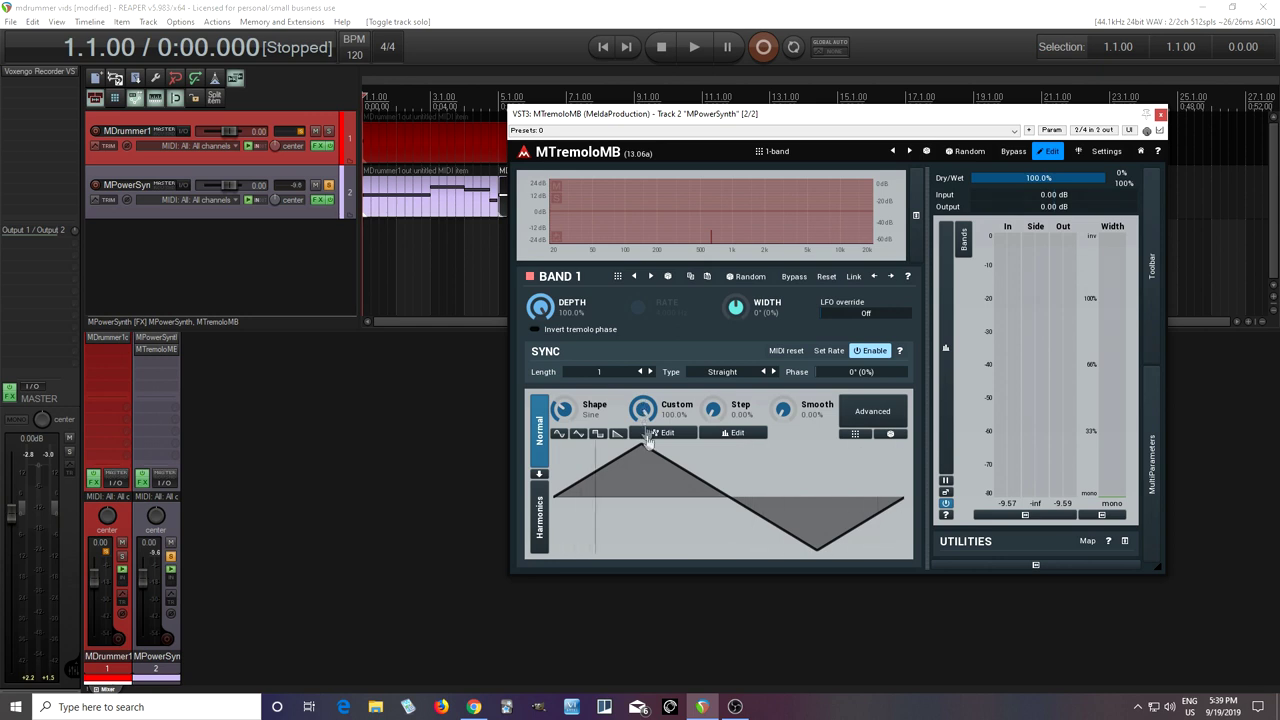
left_click(603, 372)
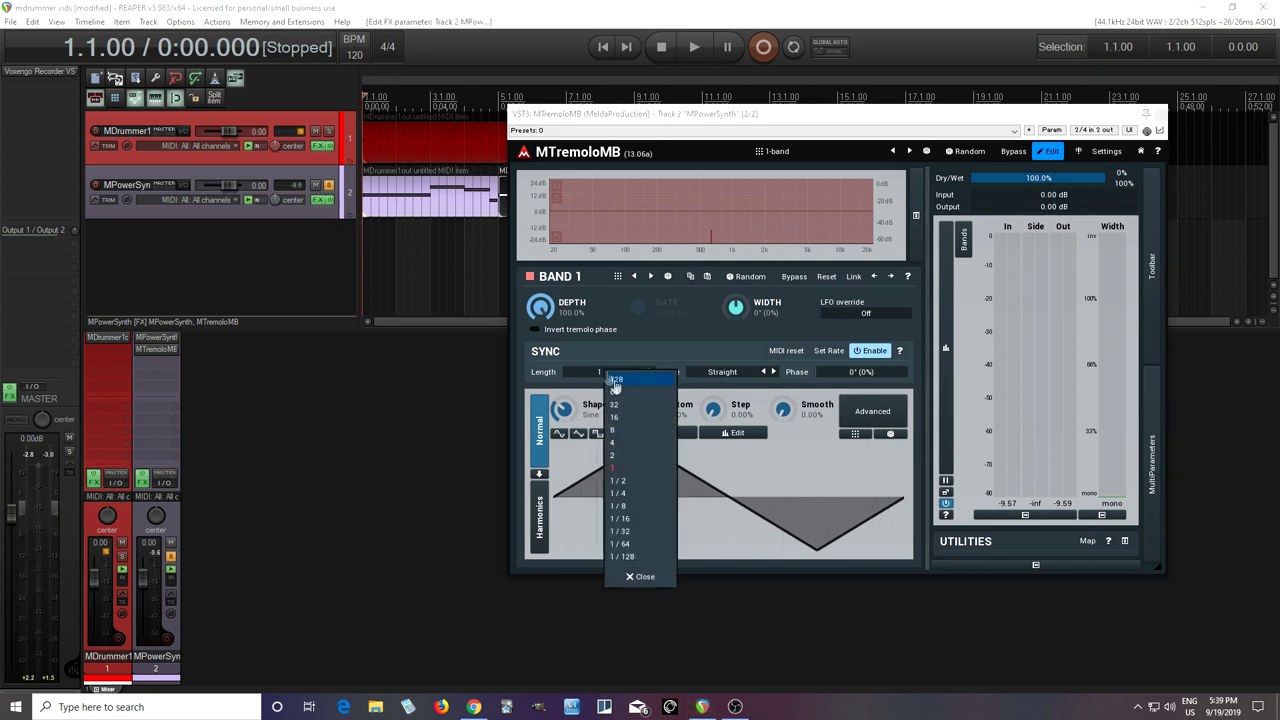
left_click(645, 494)
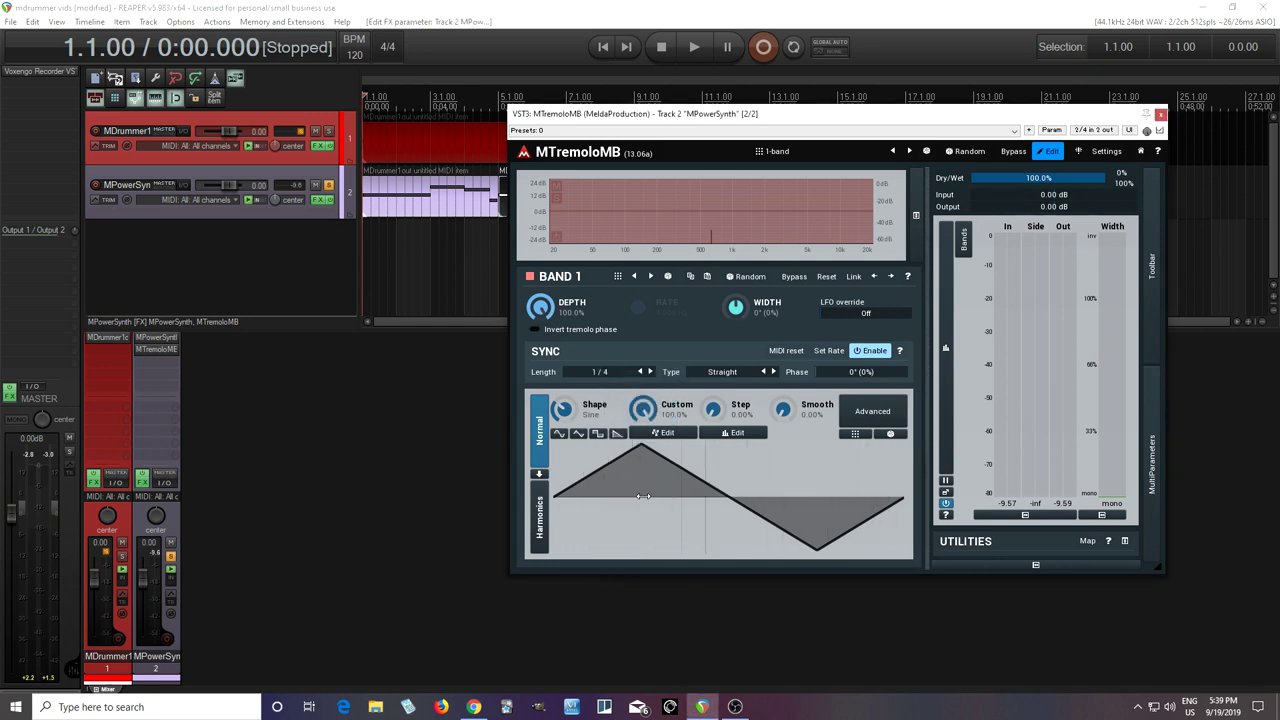
left_click(663, 433)
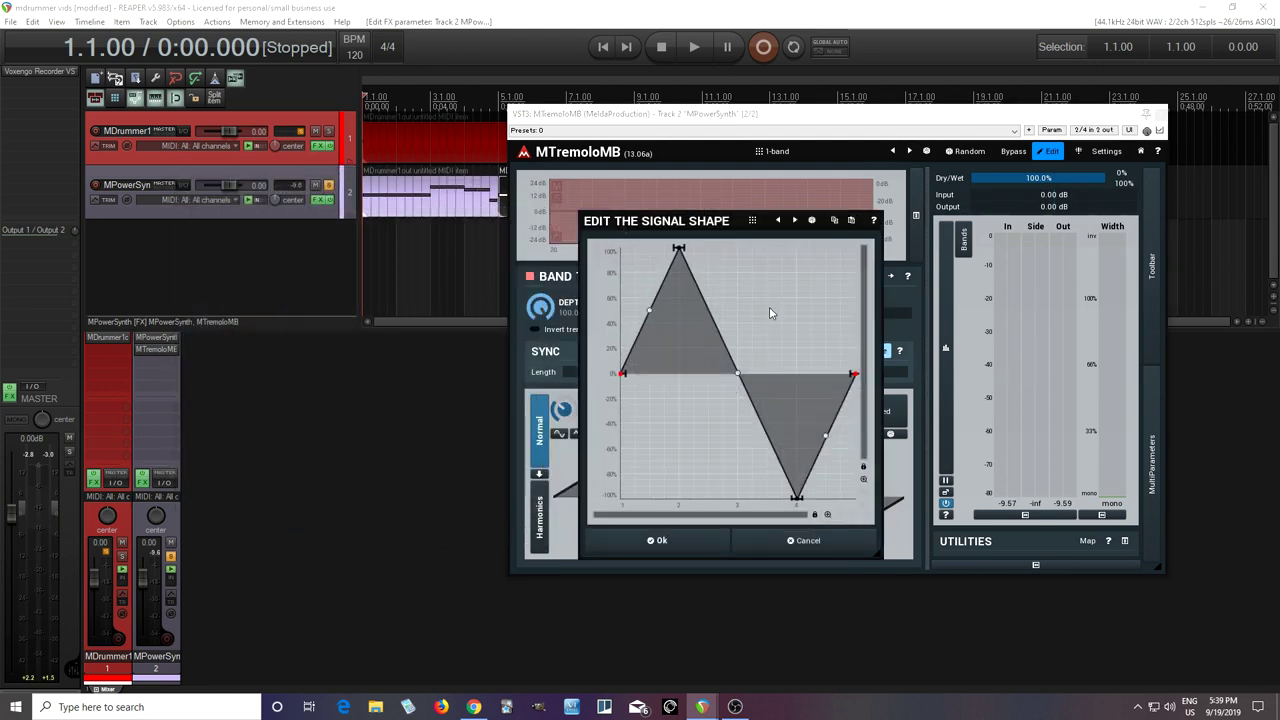
- Set all shape points to Saw curvature with X and Y grid snapping on
right_click(769, 313)
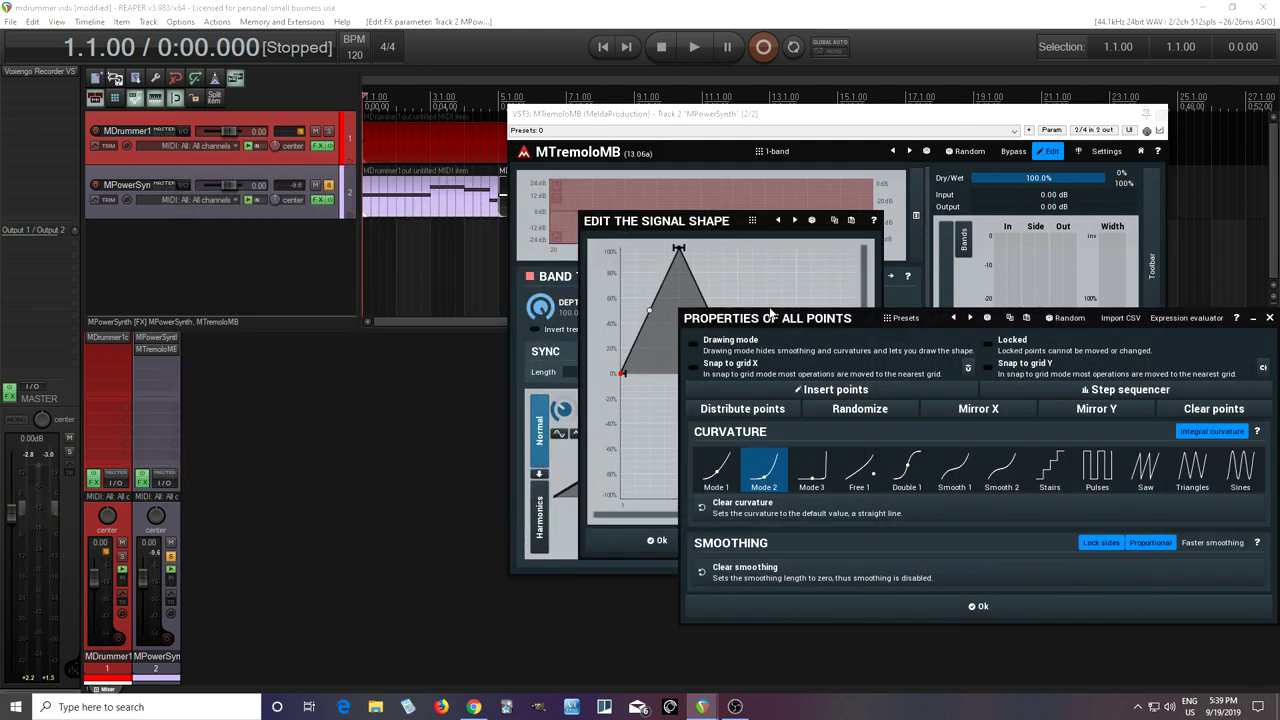
left_click(1146, 475)
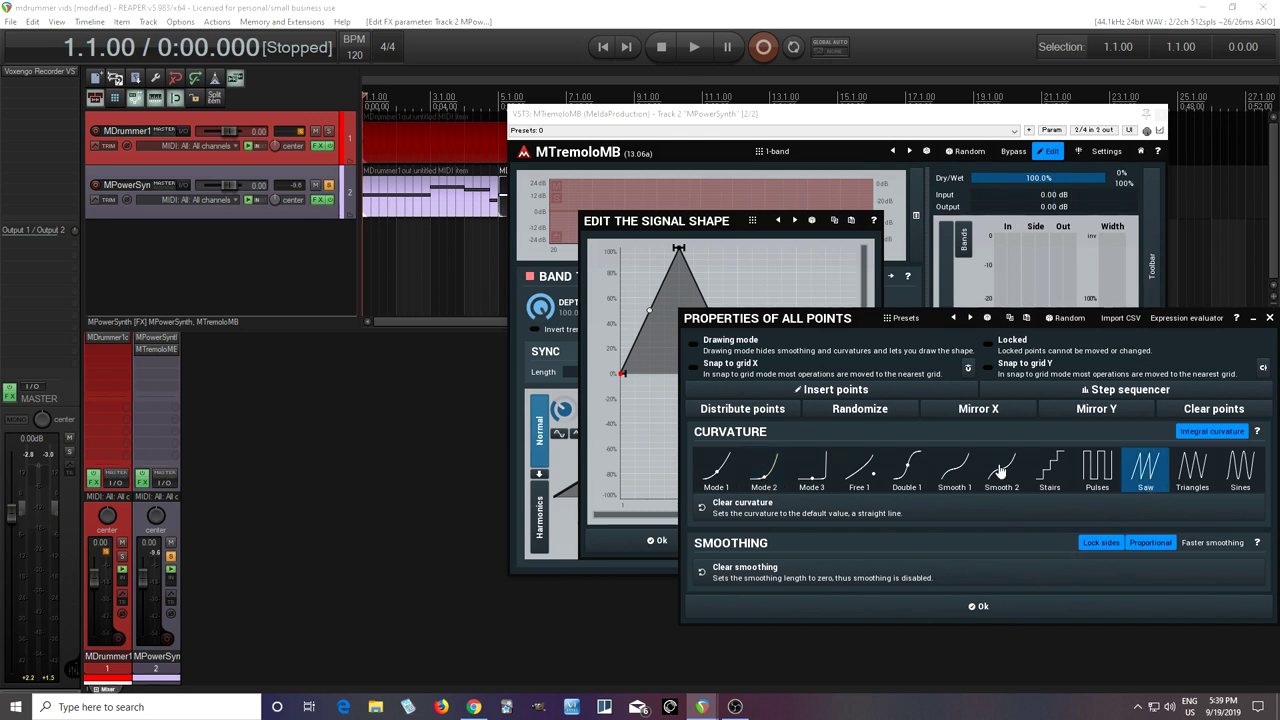
left_click(1005, 375)
left_click(731, 375)
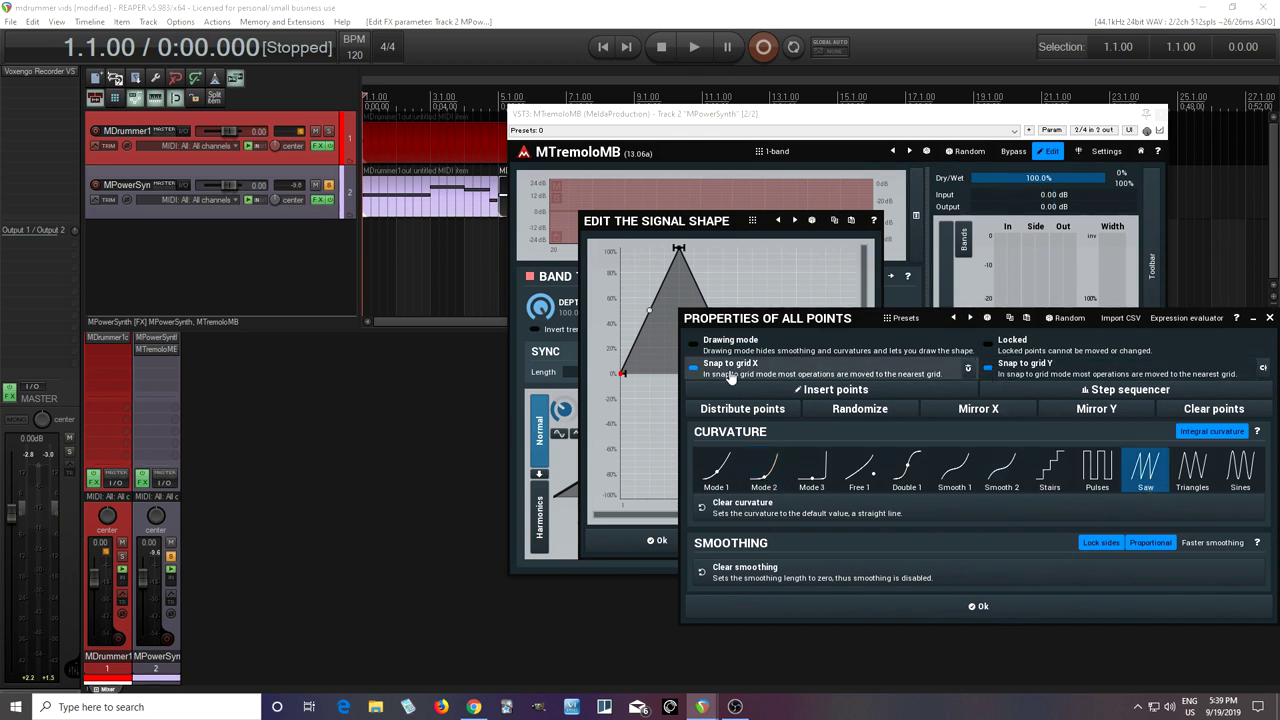
left_click(886, 610)
- Drag the points and curve into a rising two-tooth sawtooth and audition it
left_click_drag(678, 248, 587, 221)
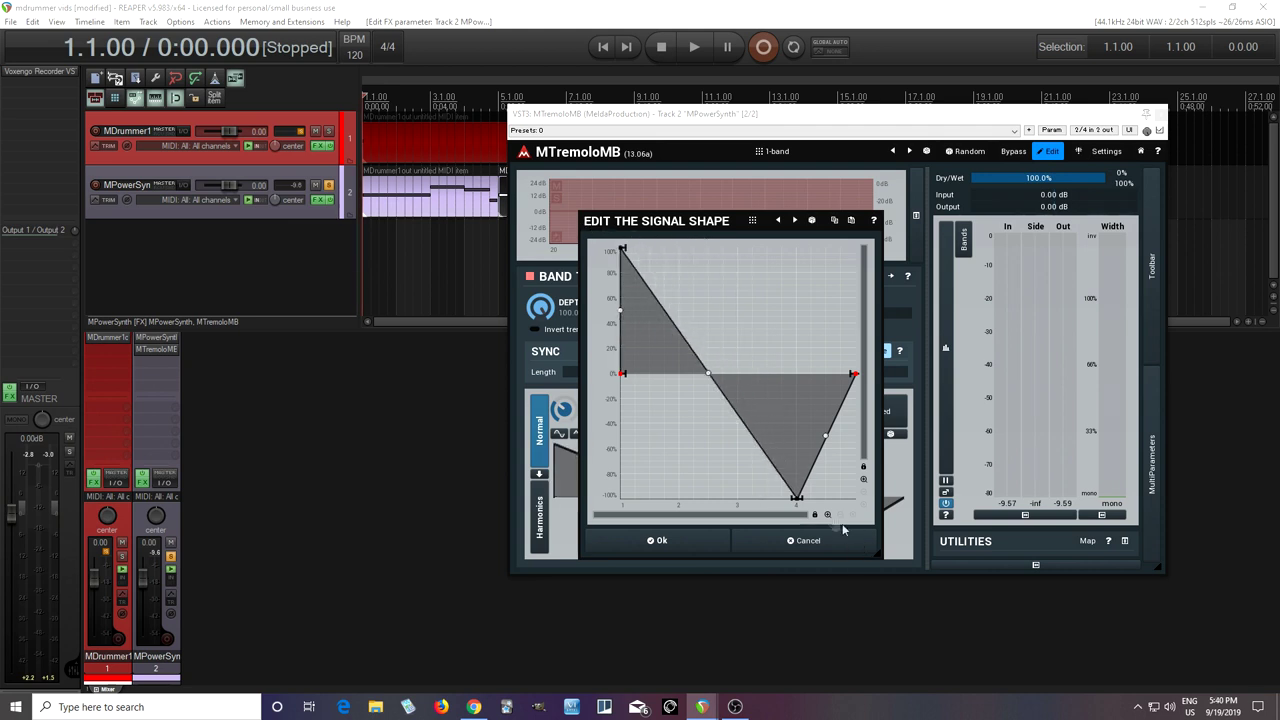
left_click_drag(797, 496, 853, 496)
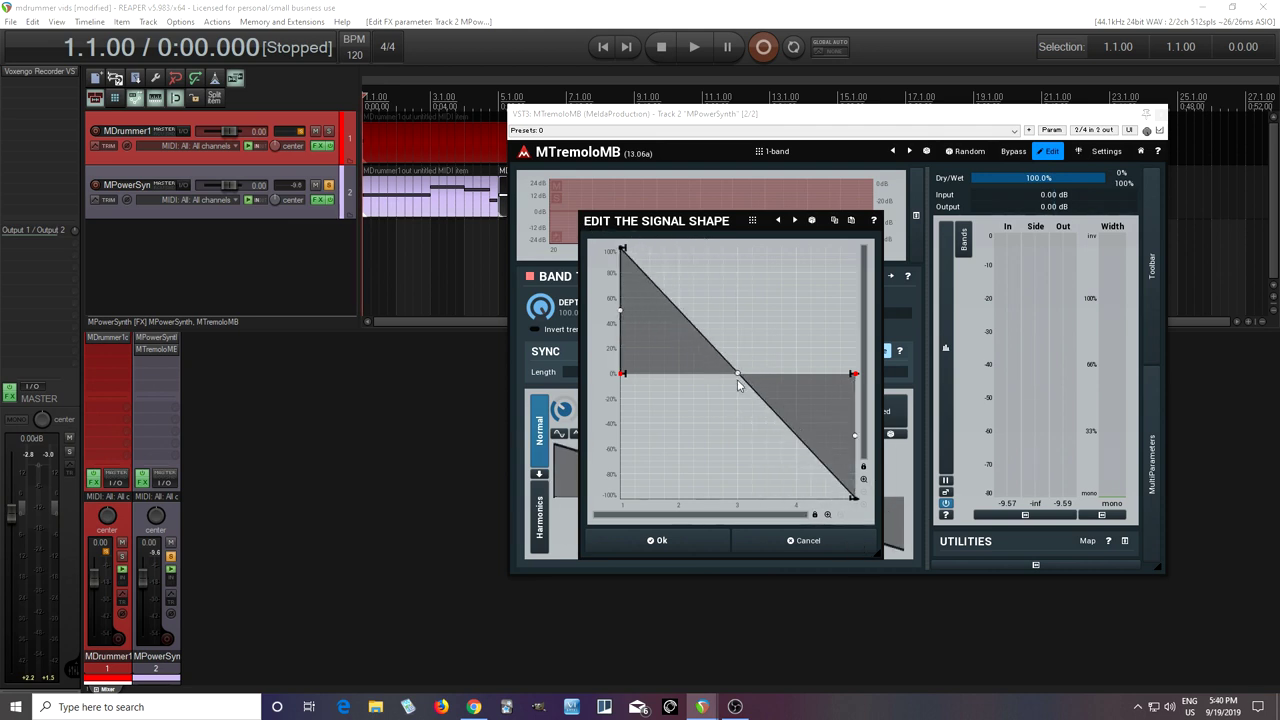
left_click_drag(737, 378, 735, 345)
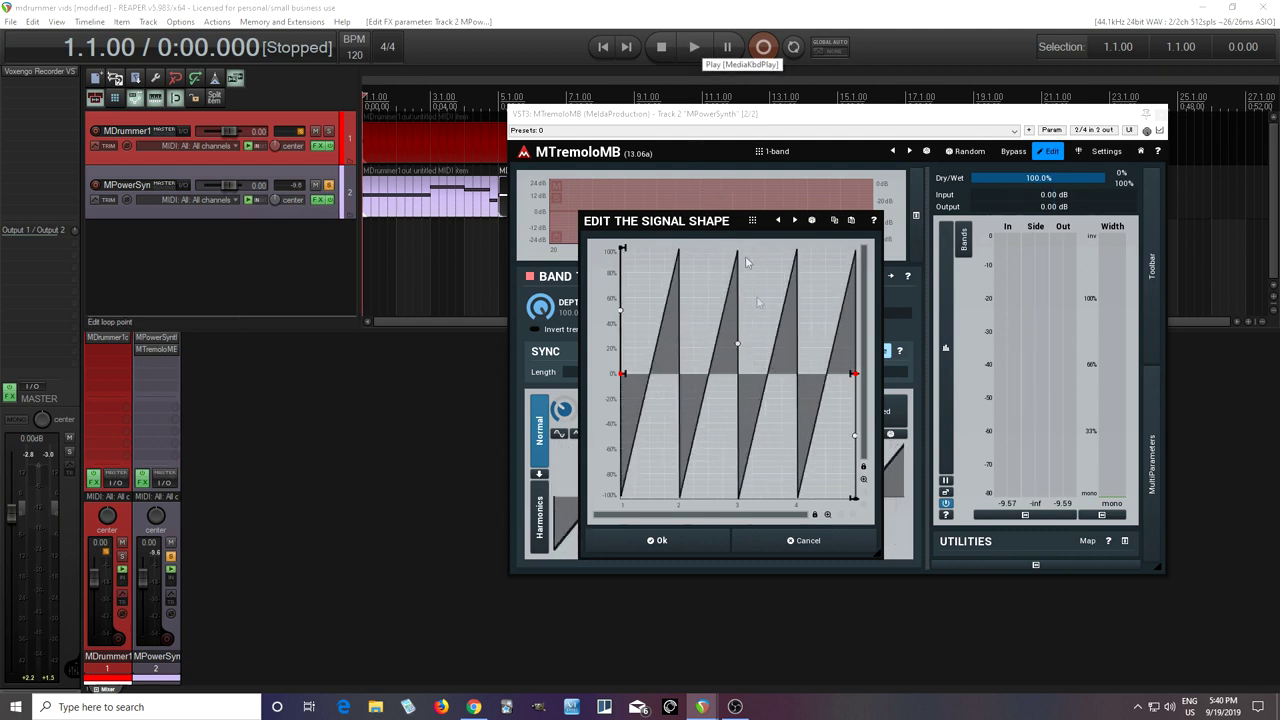
left_click_drag(739, 350, 740, 355)
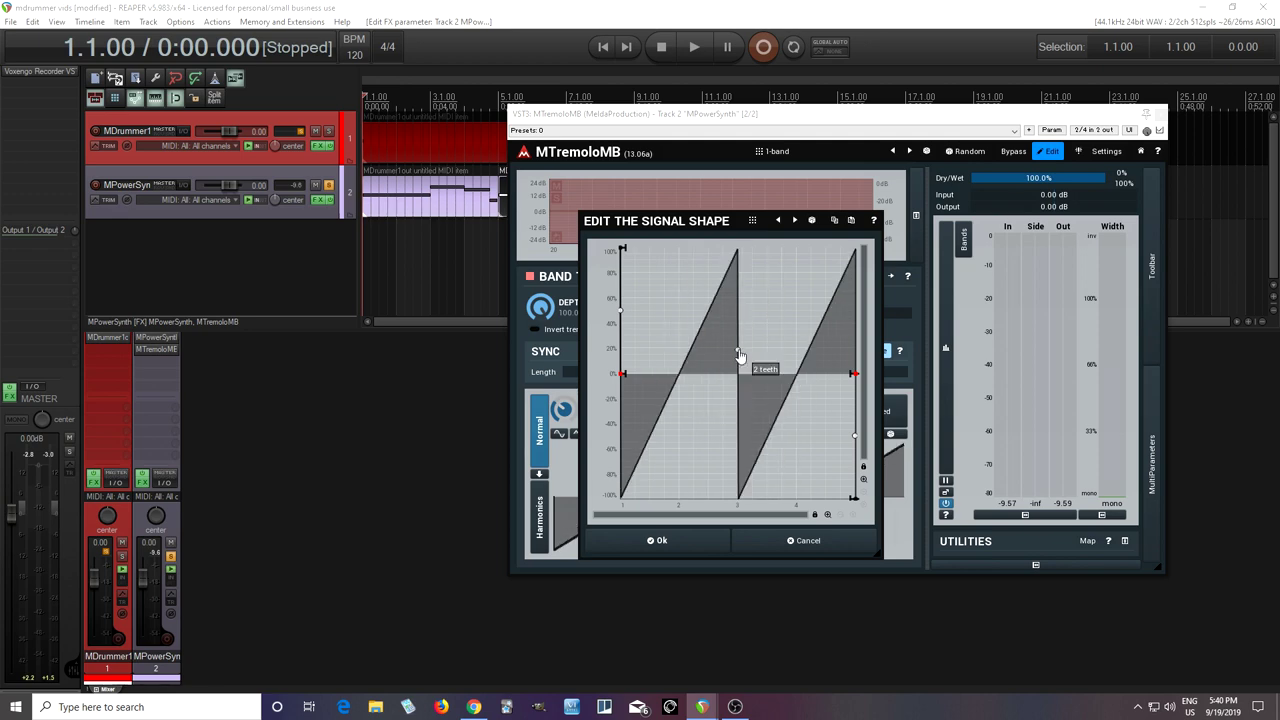
left_click(700, 52)
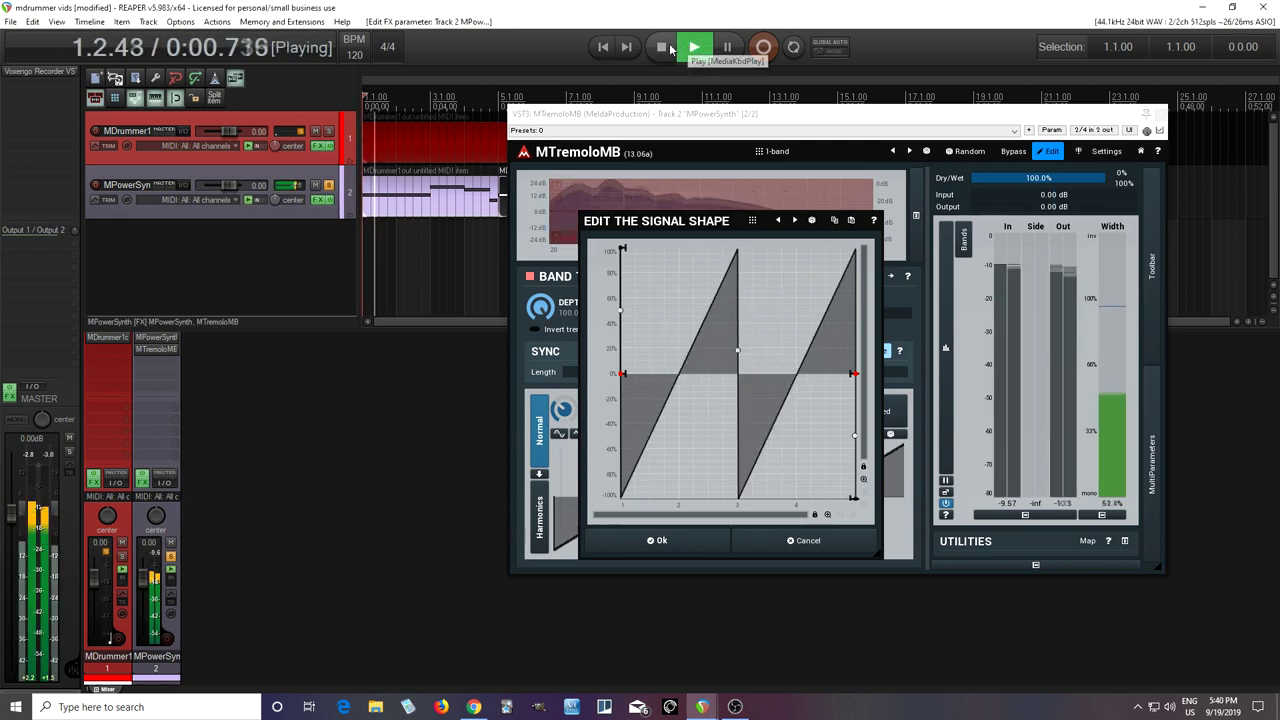
left_click(667, 49)
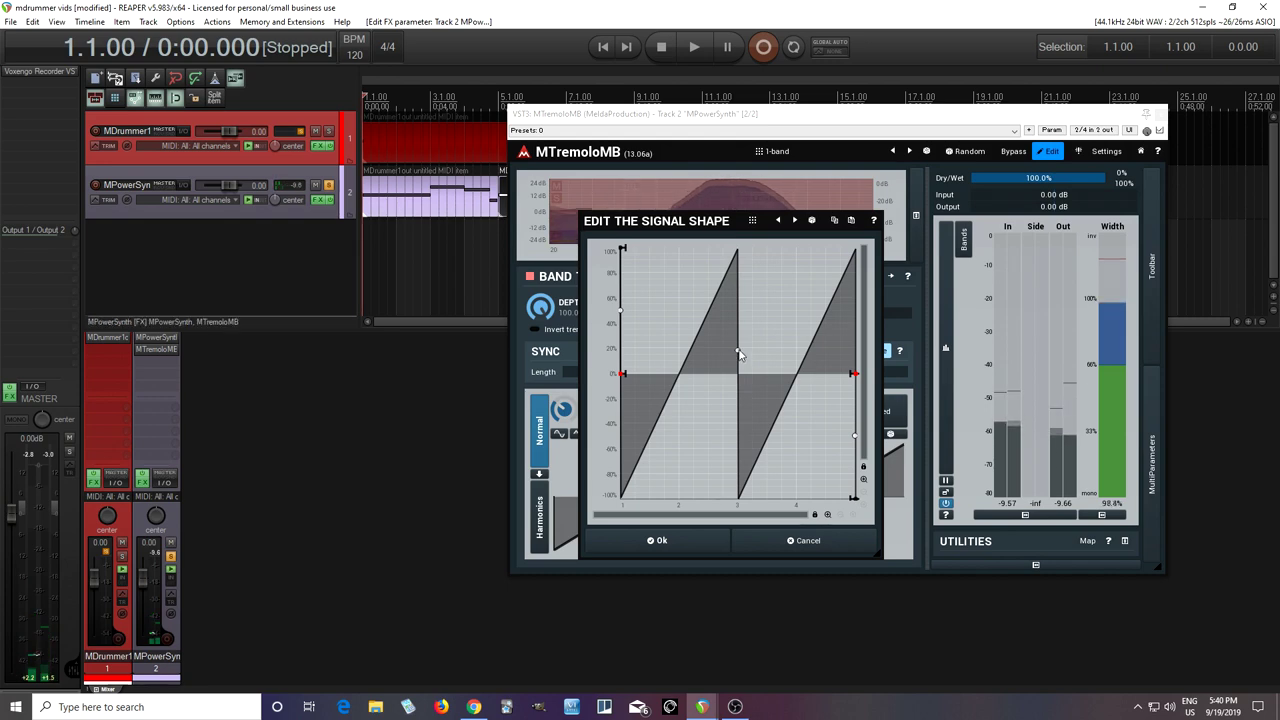
right_click(737, 354)
- Clear the shape and rebuild it rising from the bottom-left to 100% at 1.50
left_click(1212, 386)
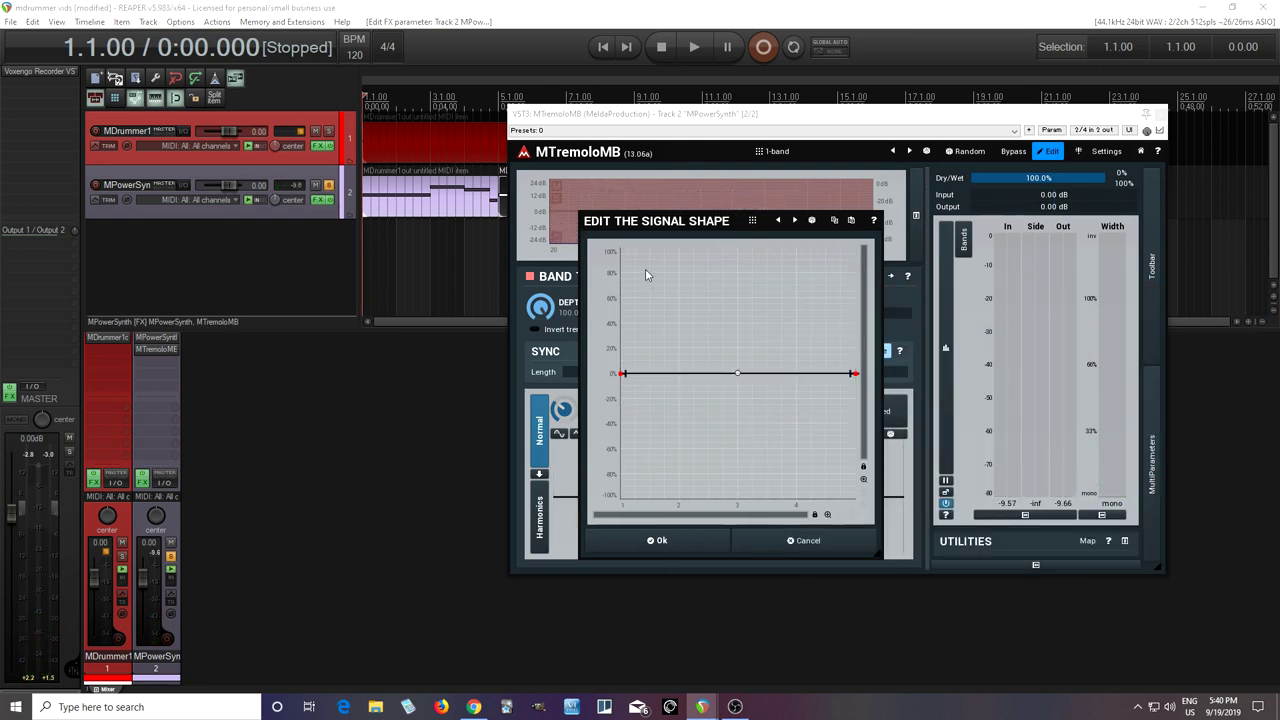
left_click(666, 253)
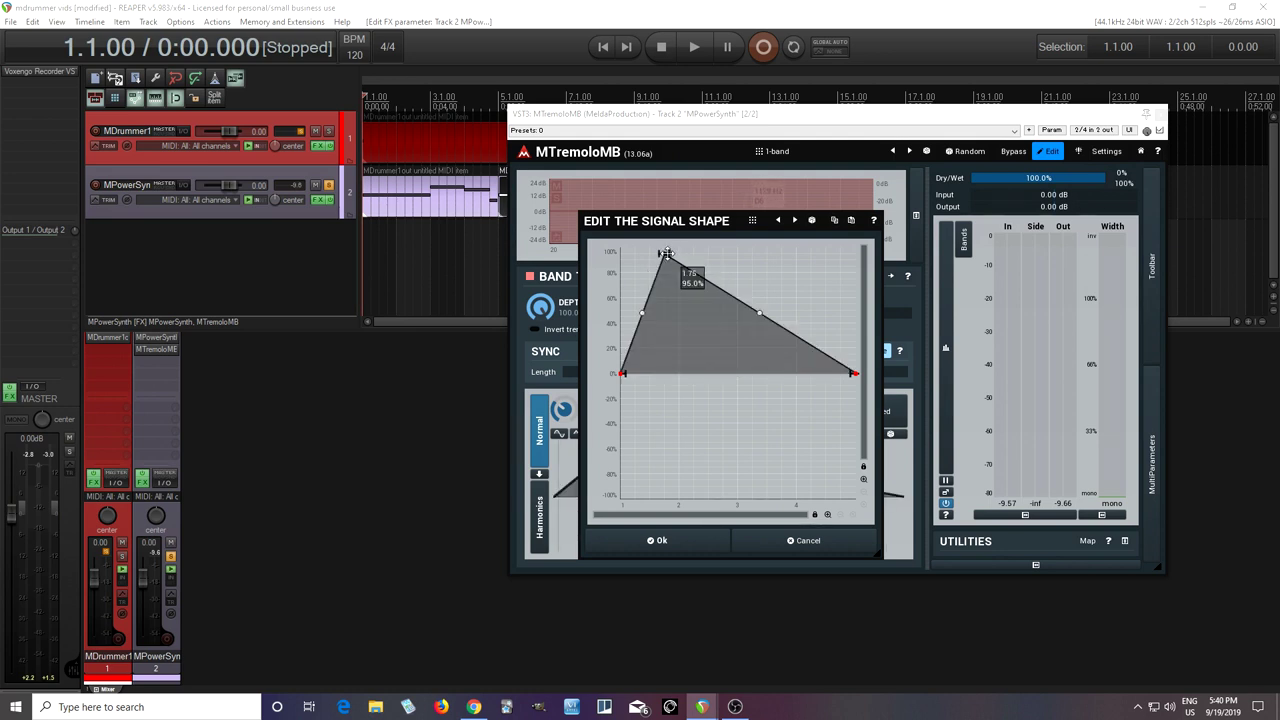
left_click_drag(666, 253, 577, 540)
left_click_drag(709, 308, 691, 245)
left_click_drag(855, 352, 865, 236)
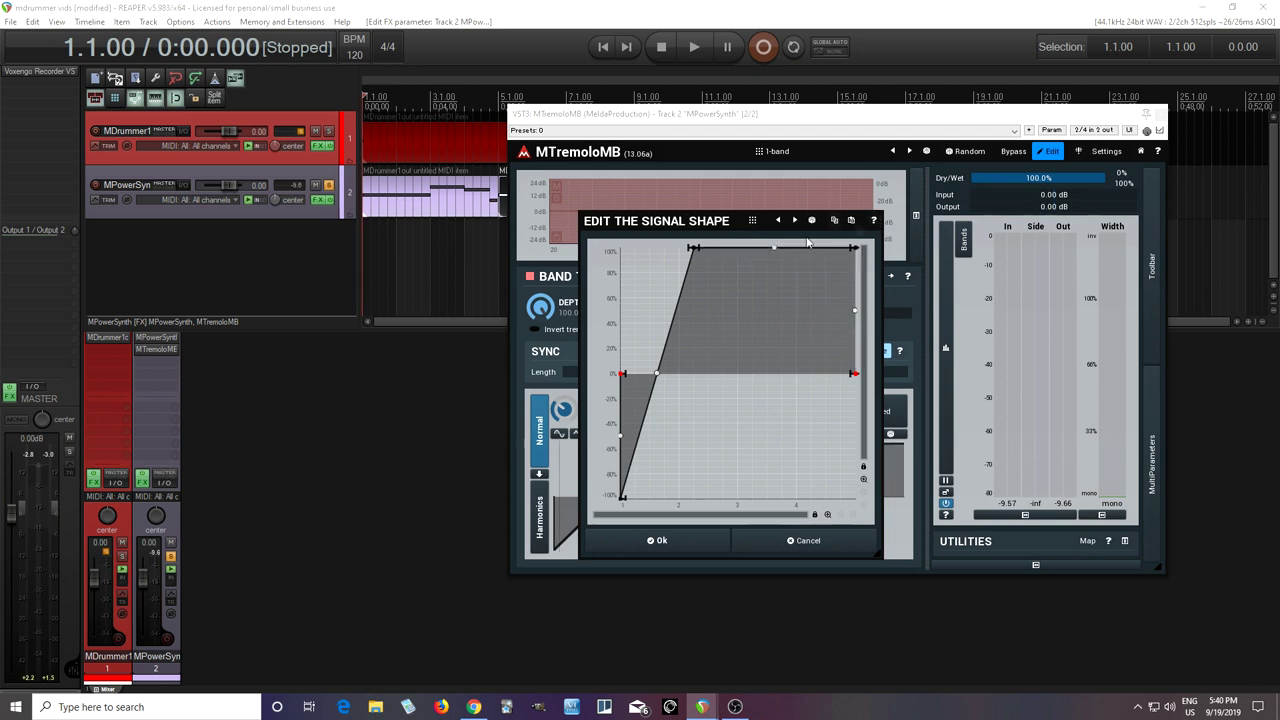
left_click_drag(695, 247, 648, 245)
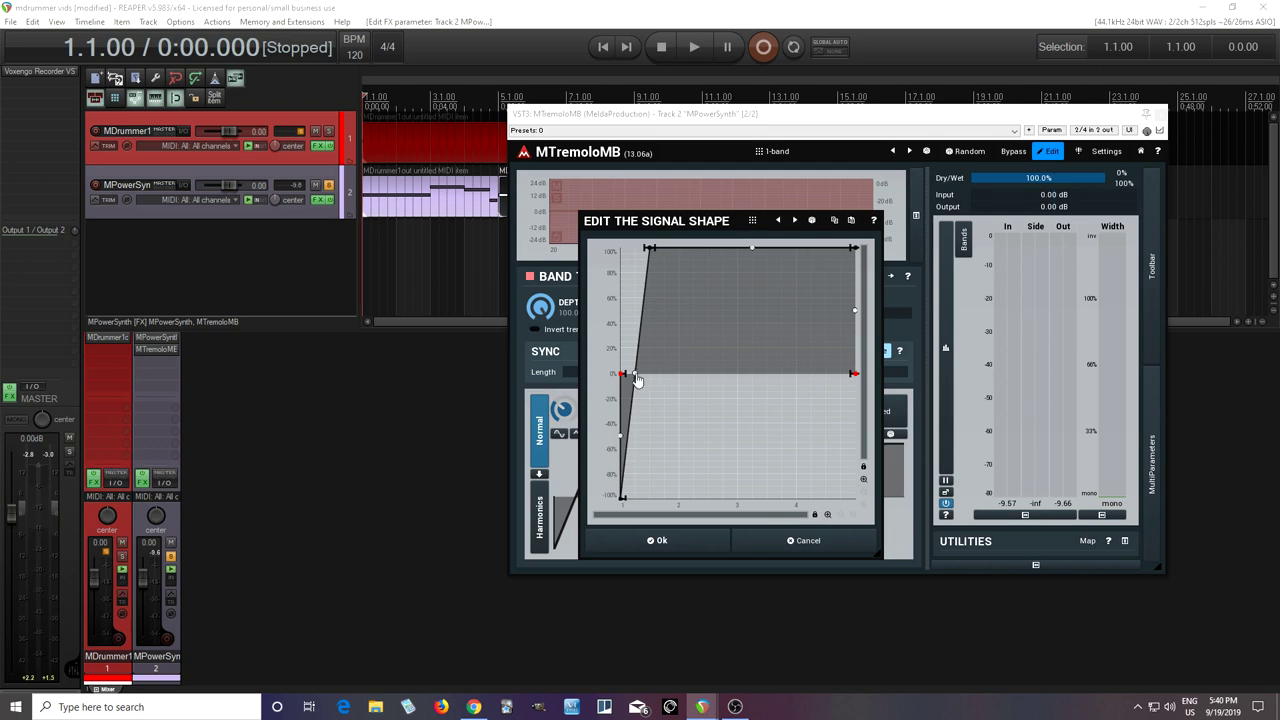
mouse_move(637, 380)
left_mouse_down()
mouse_move(651, 402)
mouse_move(636, 385)
left_mouse_up()
- Give all points curvature mode 1 and bend the rising segment into a steep curve
right_click(632, 340)
left_click(668, 492)
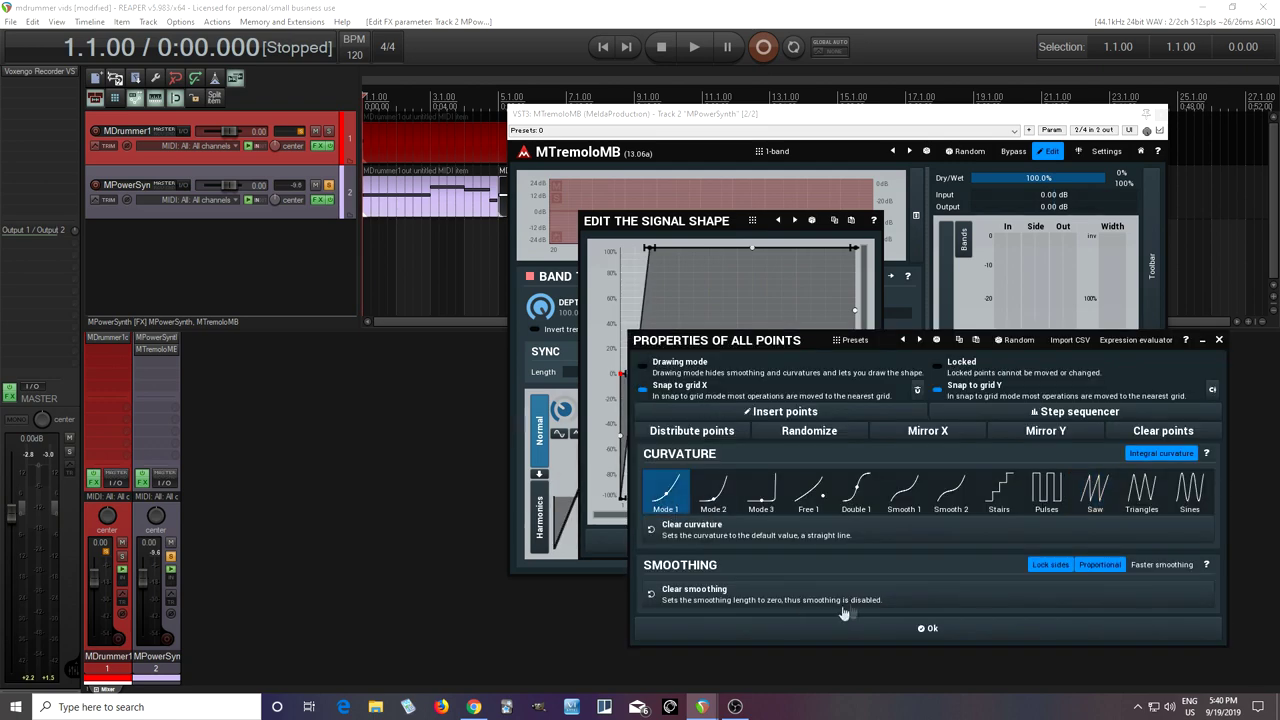
left_click(925, 628)
left_click_drag(636, 380, 684, 460)
- Accept the steep-rise-then-hold custom shape and audition it with a short playback
left_click(658, 541)
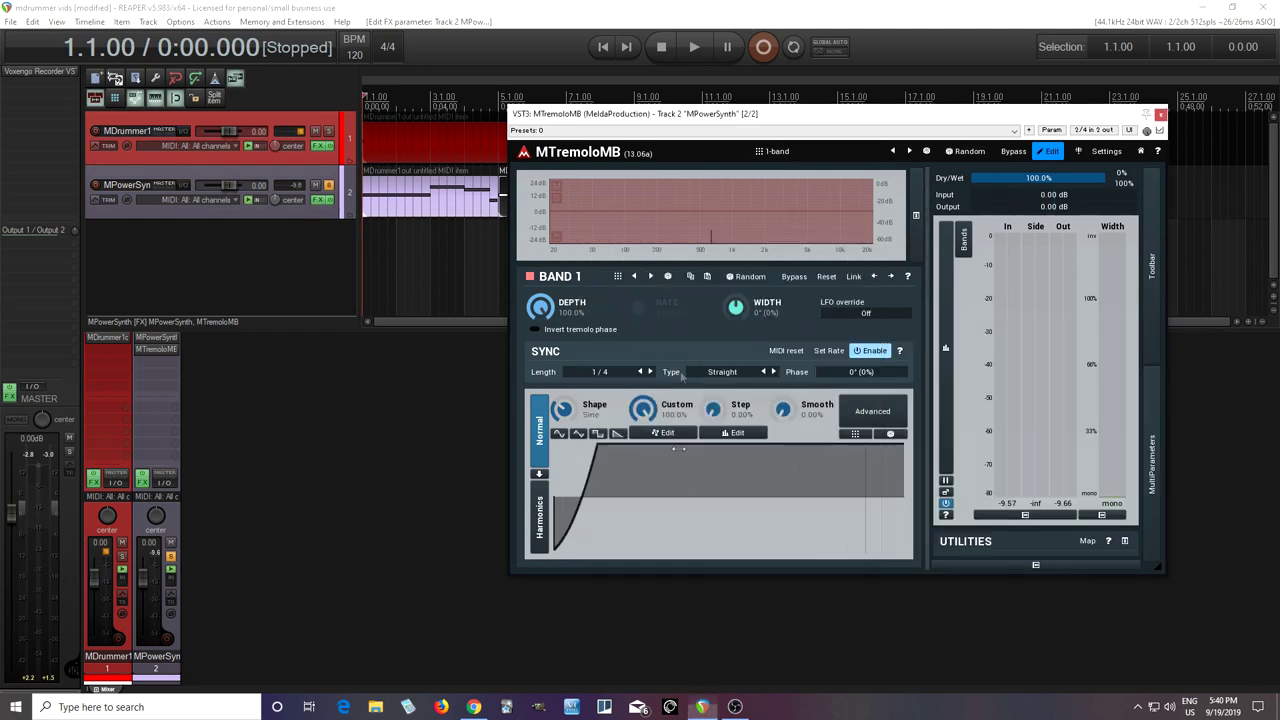
left_click(697, 50)
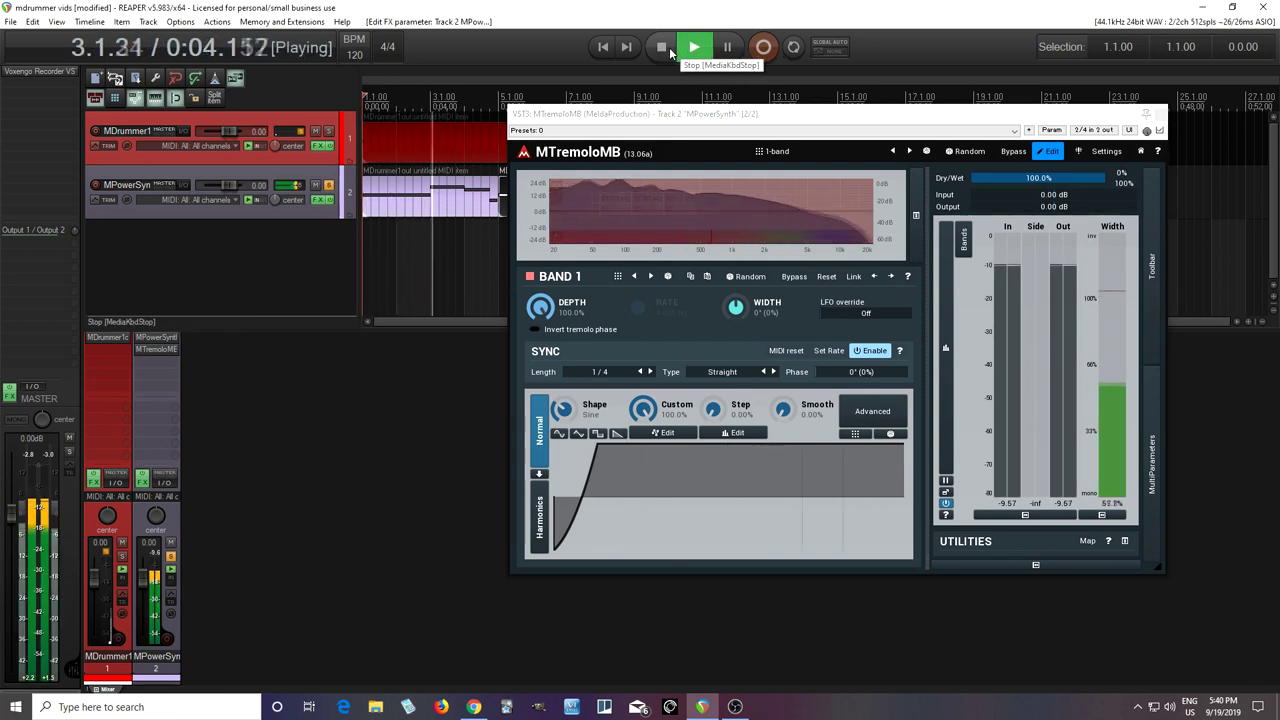
left_click(668, 50)
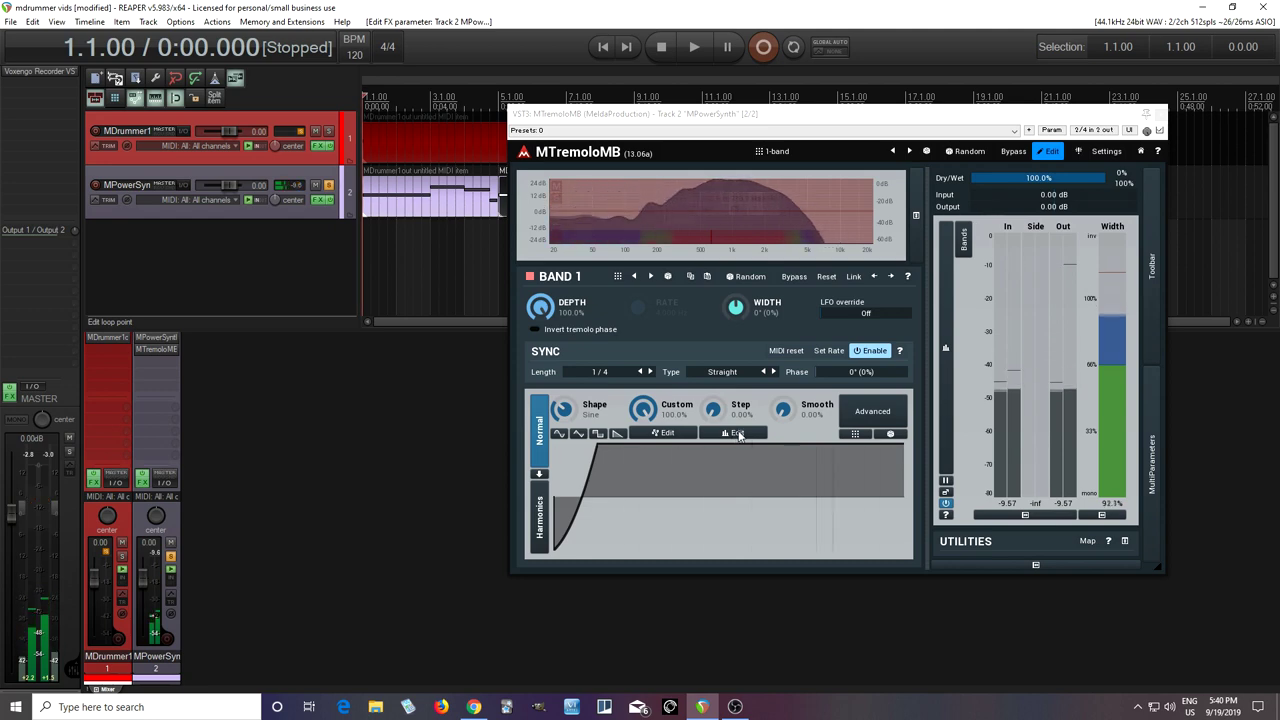
- Raise band 1's Smooth to 13.6%, audition it, and reopen the custom shape editor
mouse_move(795, 418)
left_mouse_down()
mouse_move(795, 383)
mouse_move(808, 430)
left_mouse_up()
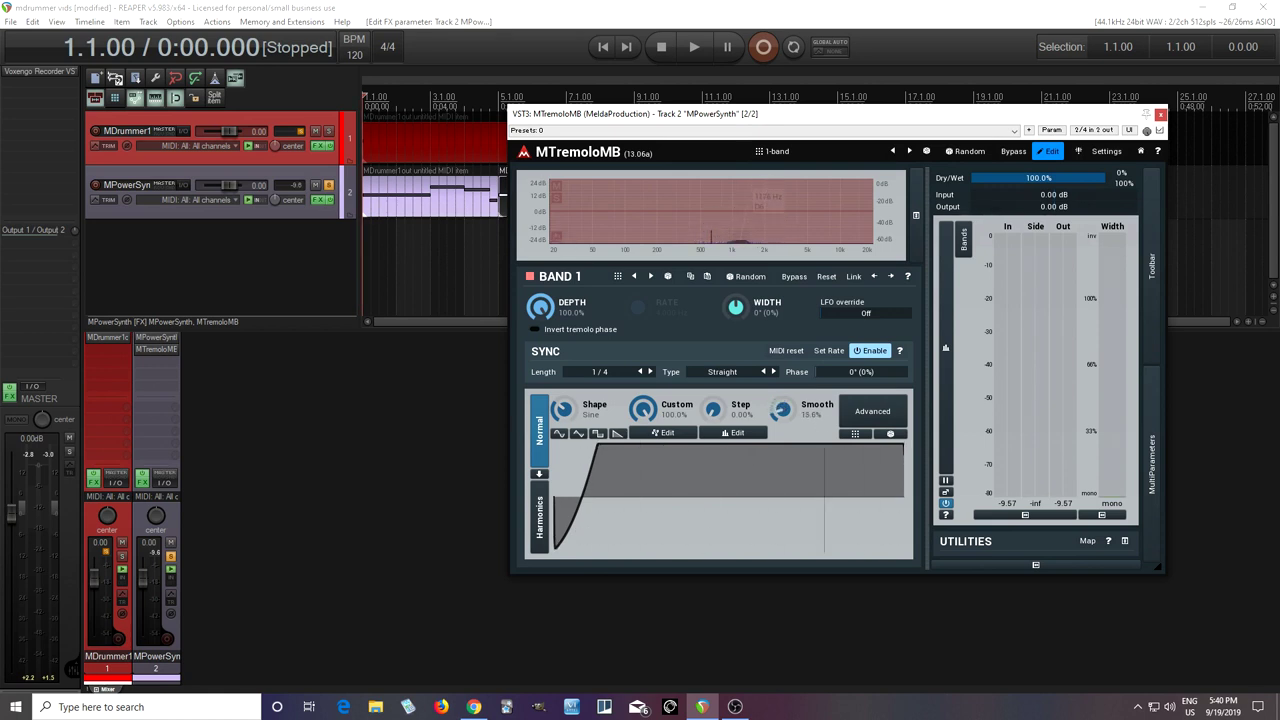
left_click(695, 46)
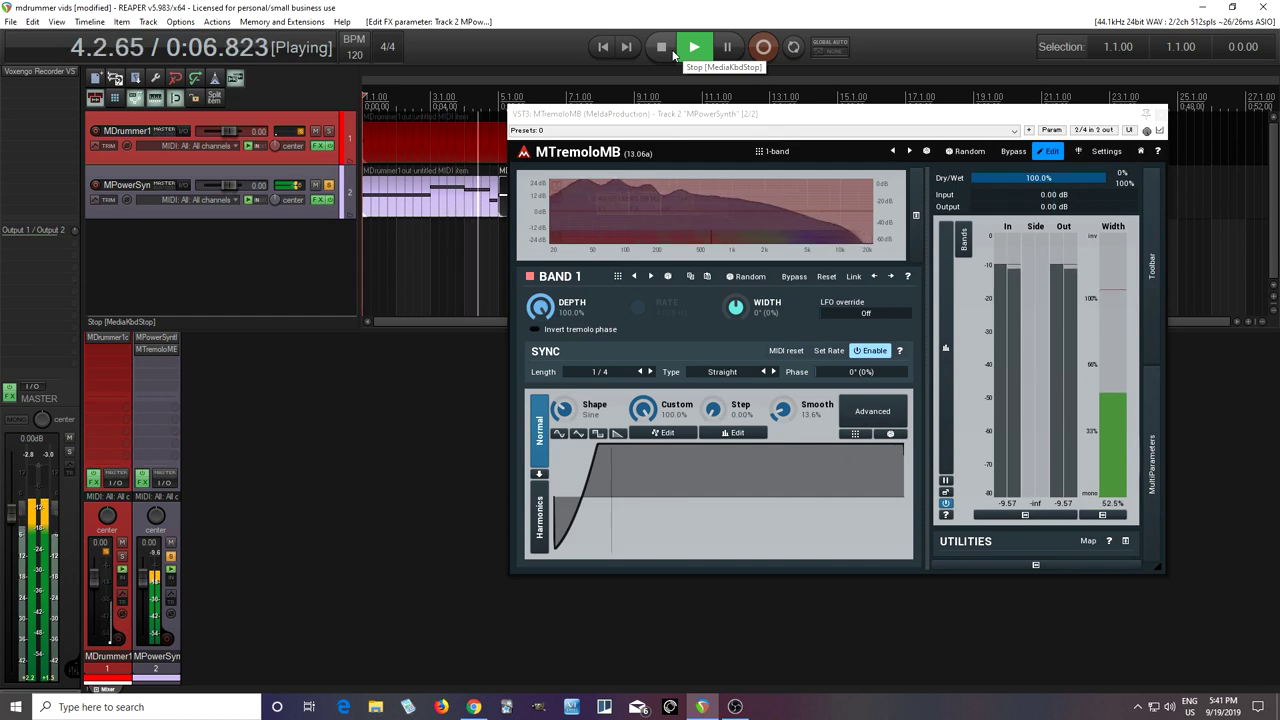
left_click(670, 50)
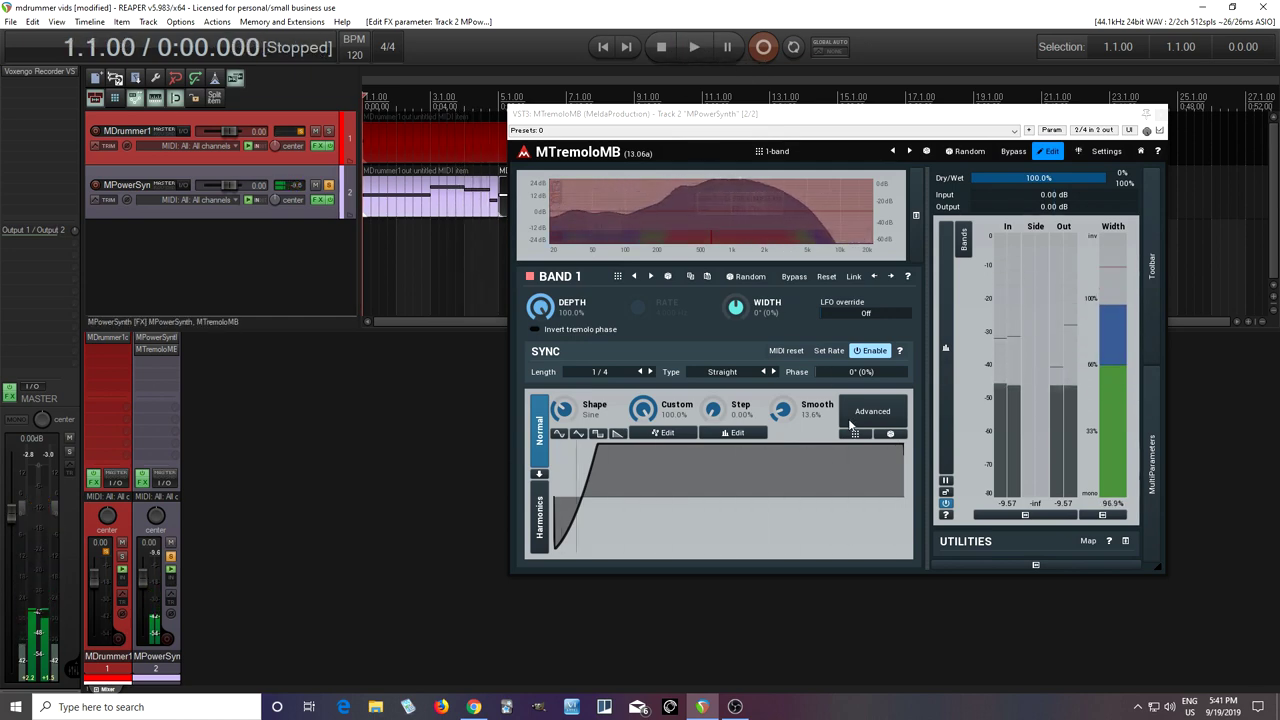
left_click(662, 432)
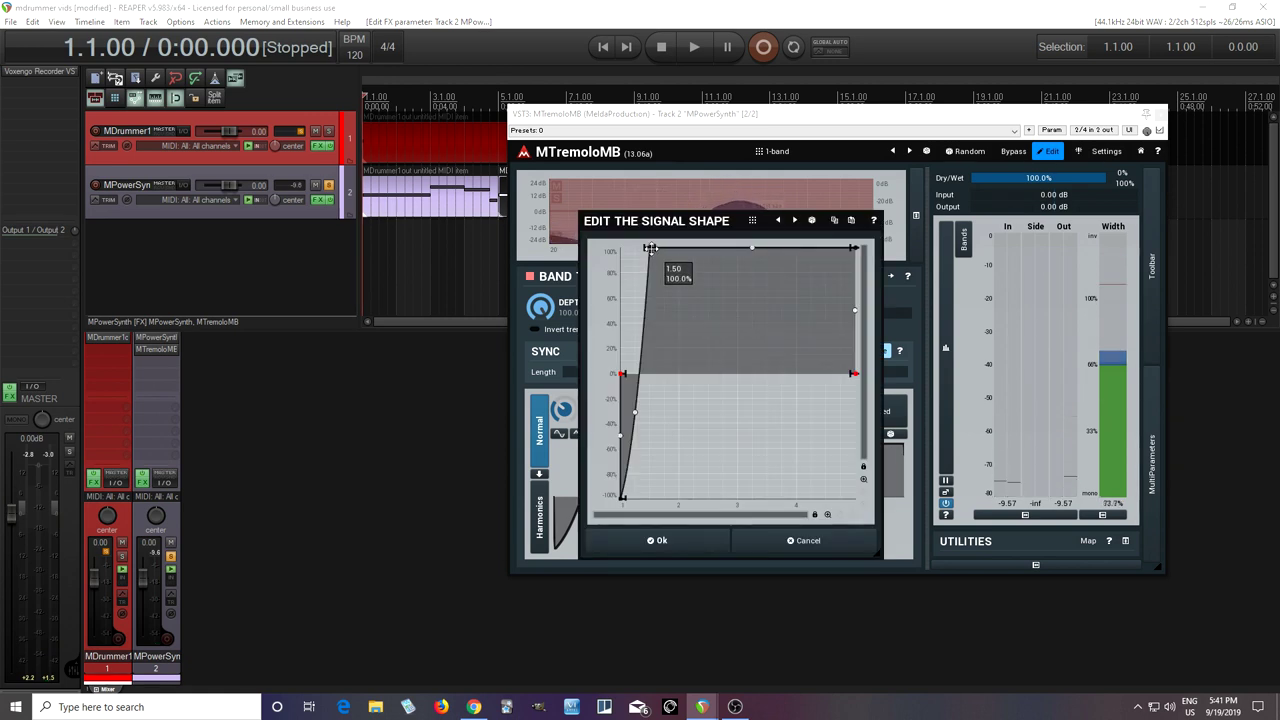
left_click_drag(650, 248, 748, 238)
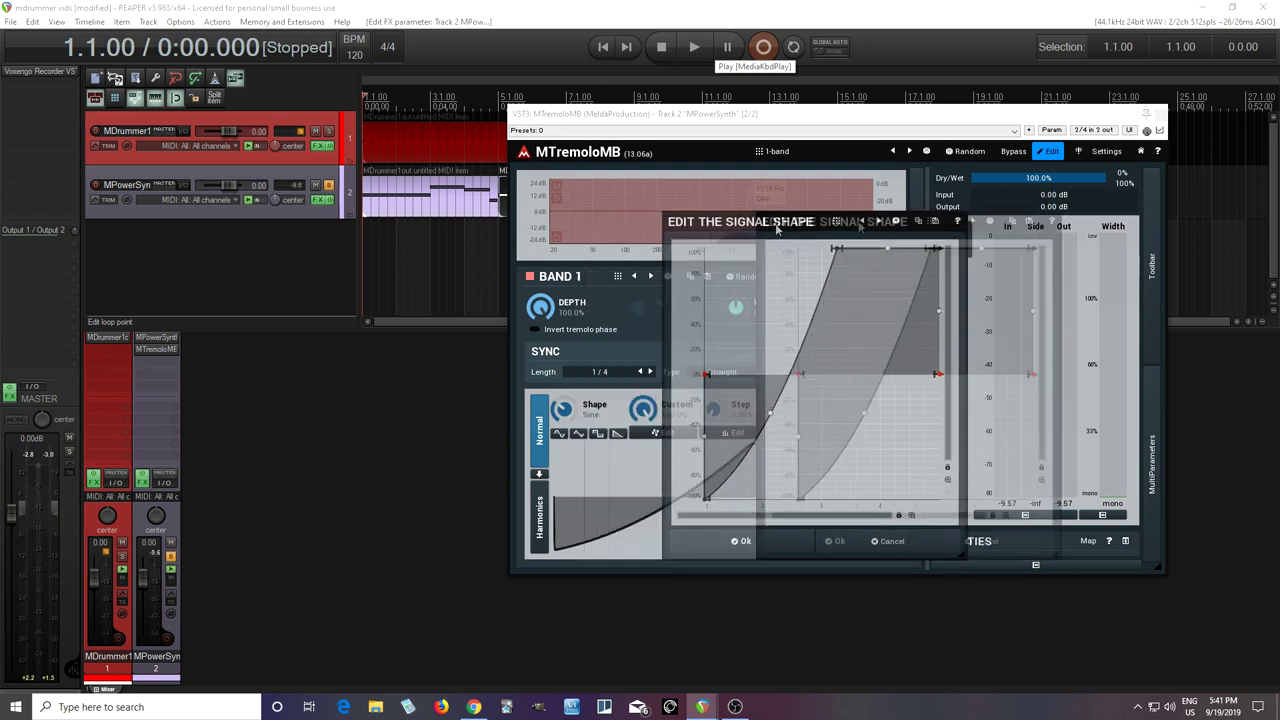
left_click(700, 48)
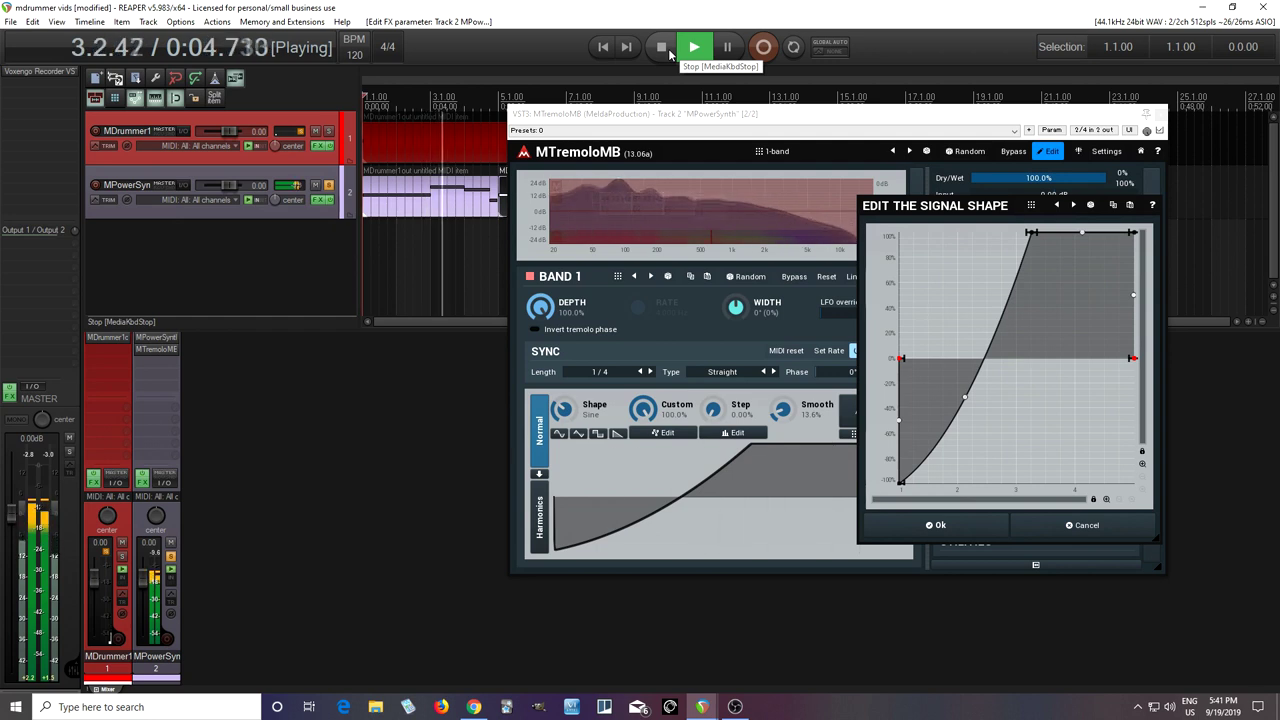
left_click(669, 51)
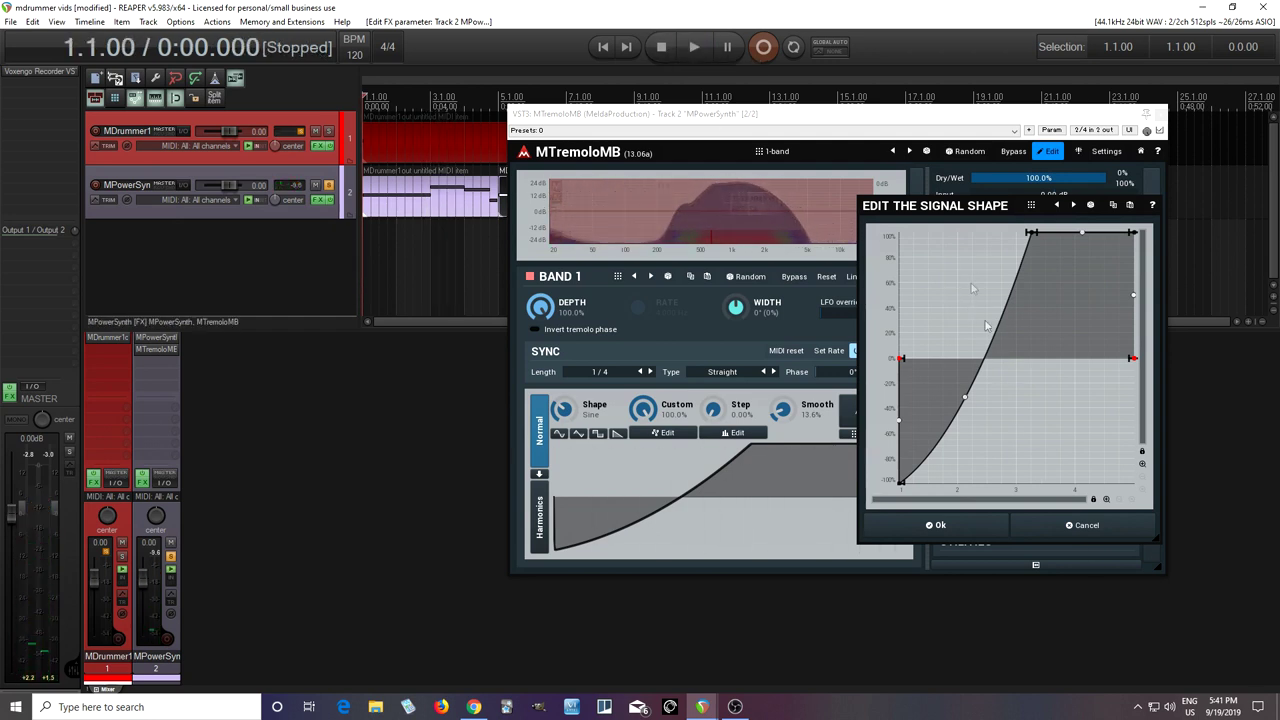
left_click(1105, 525)
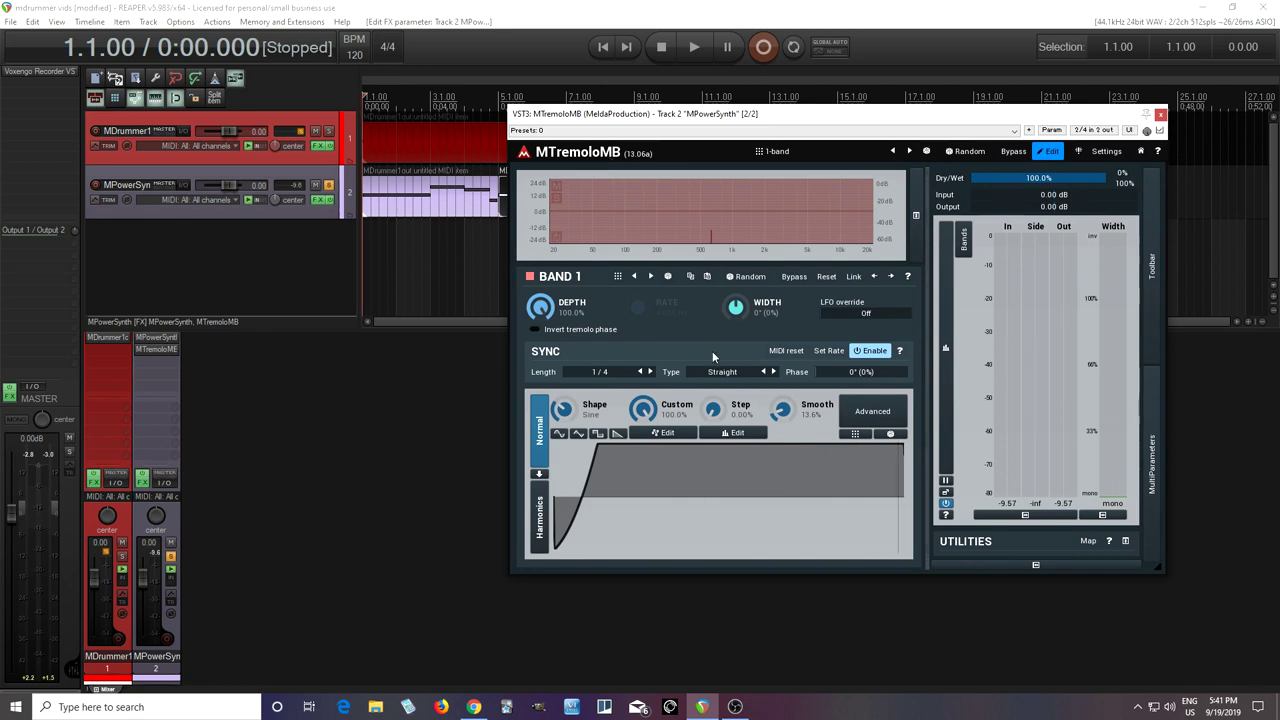
- Insert a second, higher band and lower the crossover to 355.2 Hz, showing band 1's settings
right_click(737, 234)
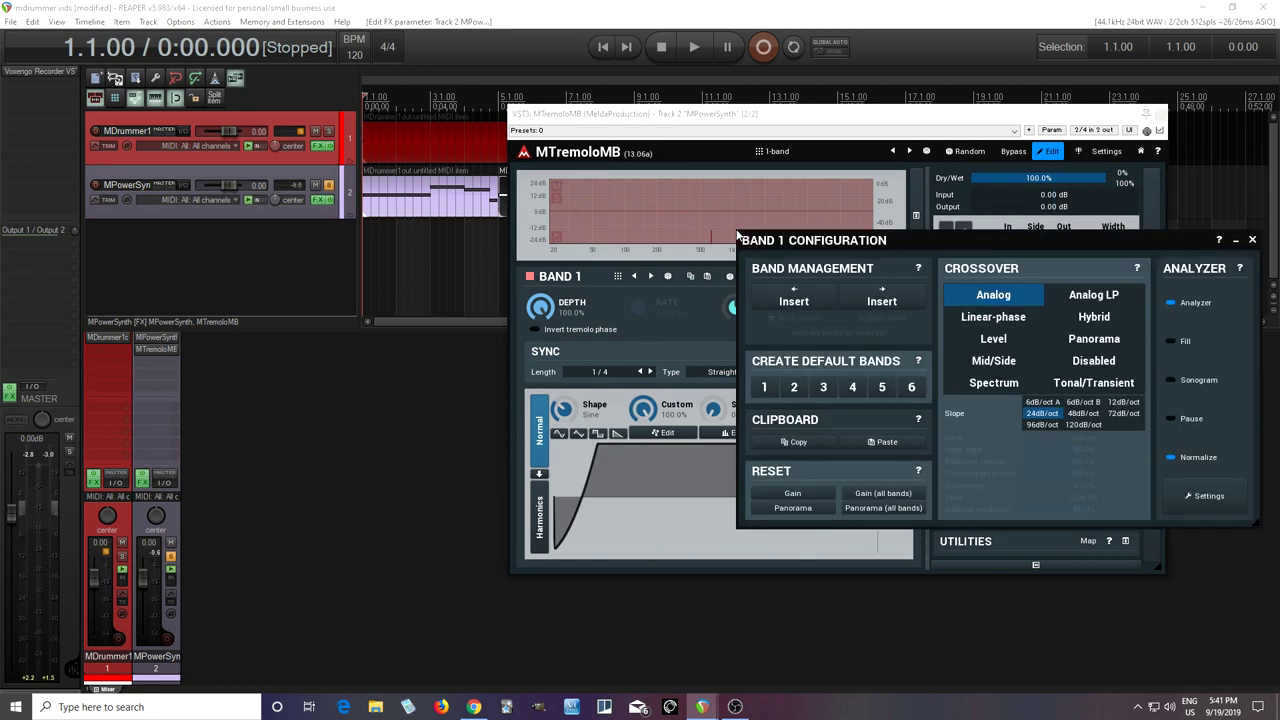
left_click(881, 301)
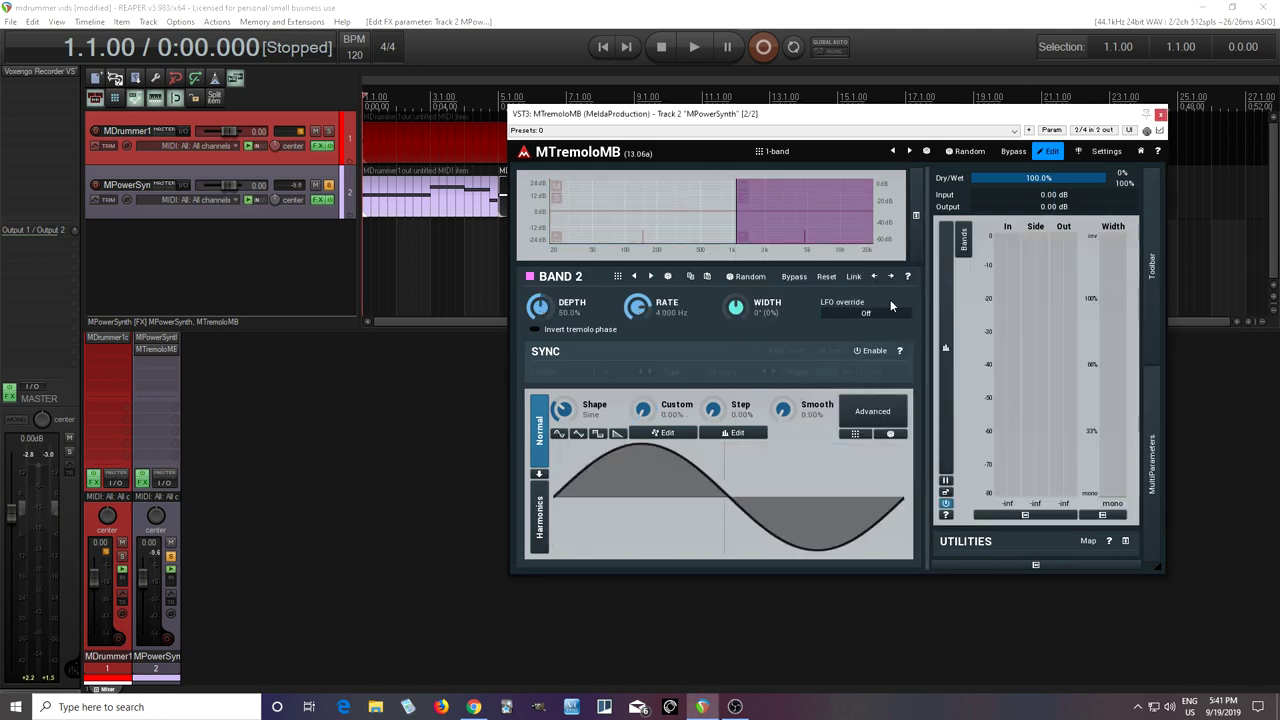
left_click_drag(737, 220, 684, 218)
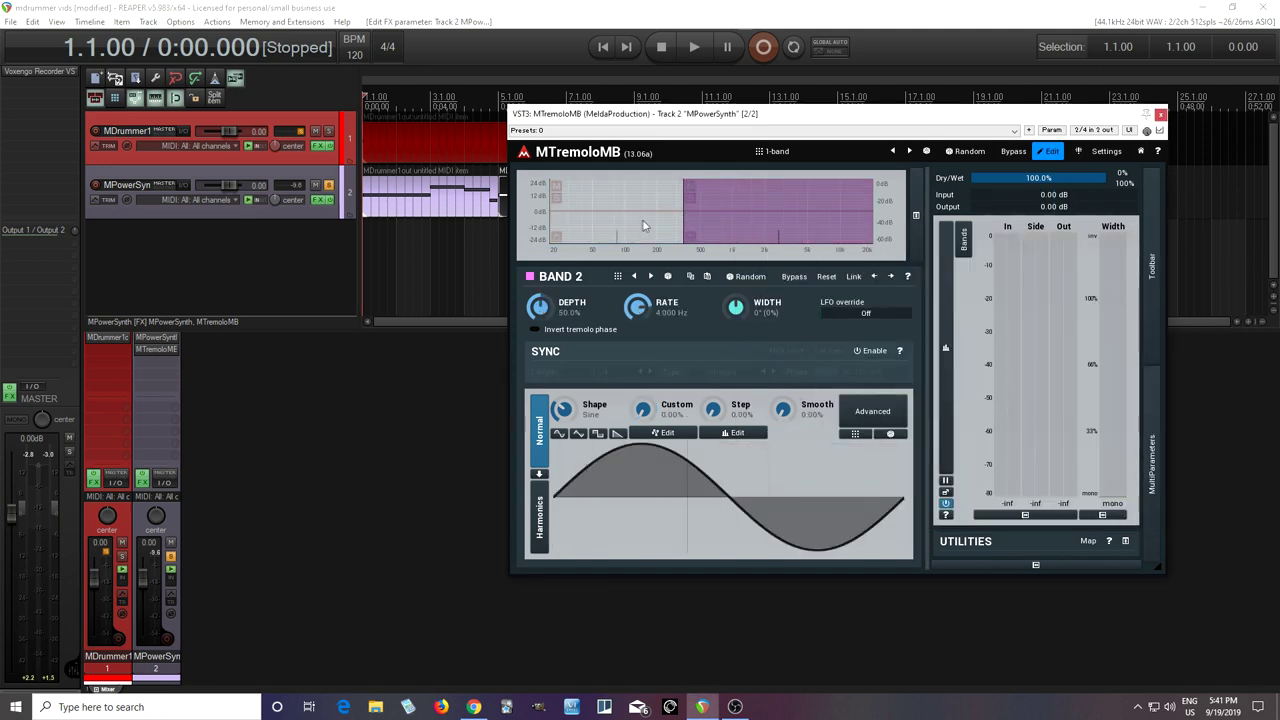
left_click(676, 238)
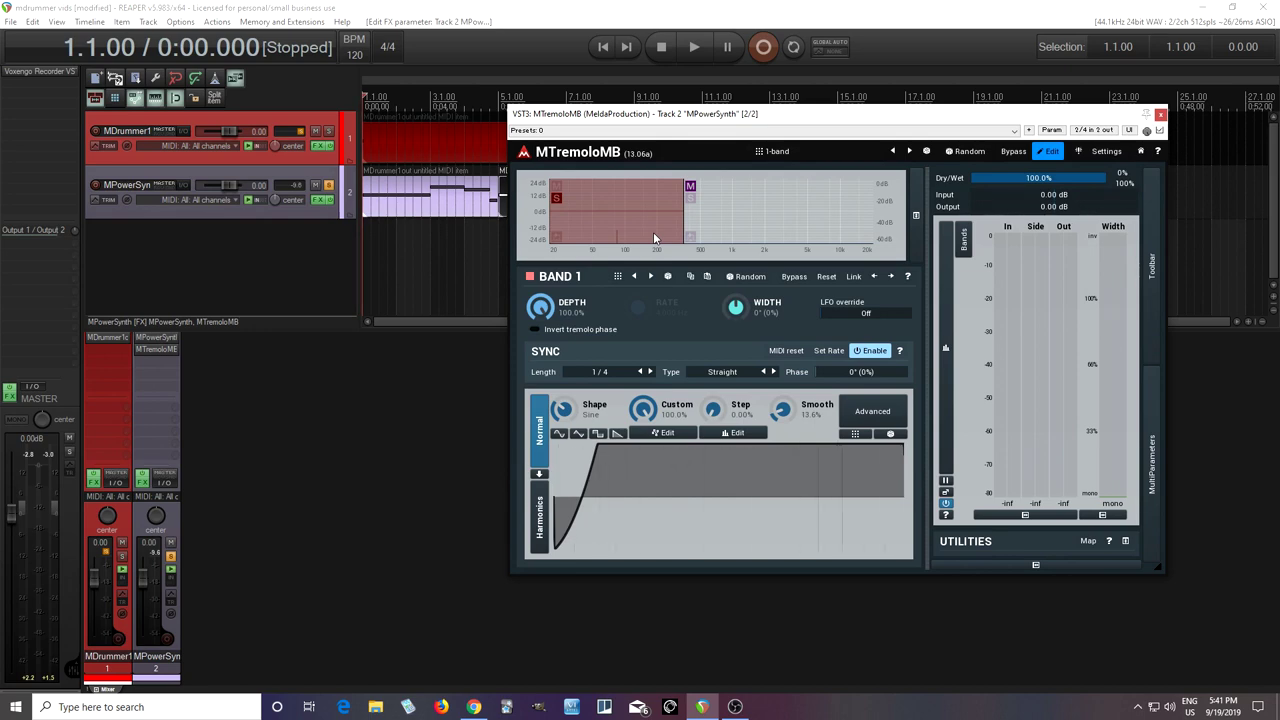
mouse_move(683, 221)
- While playing, lower the crossover to about 278.8 Hz, then stop
left_click(692, 53)
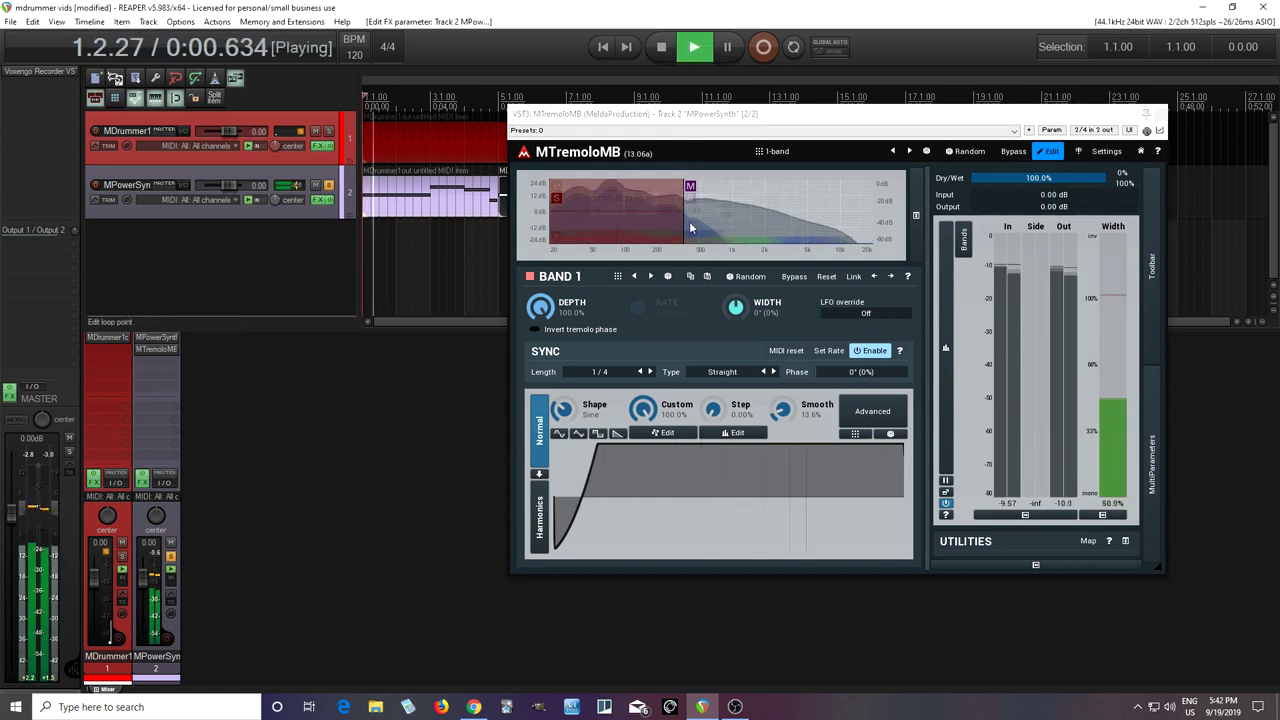
left_click_drag(684, 221, 673, 224)
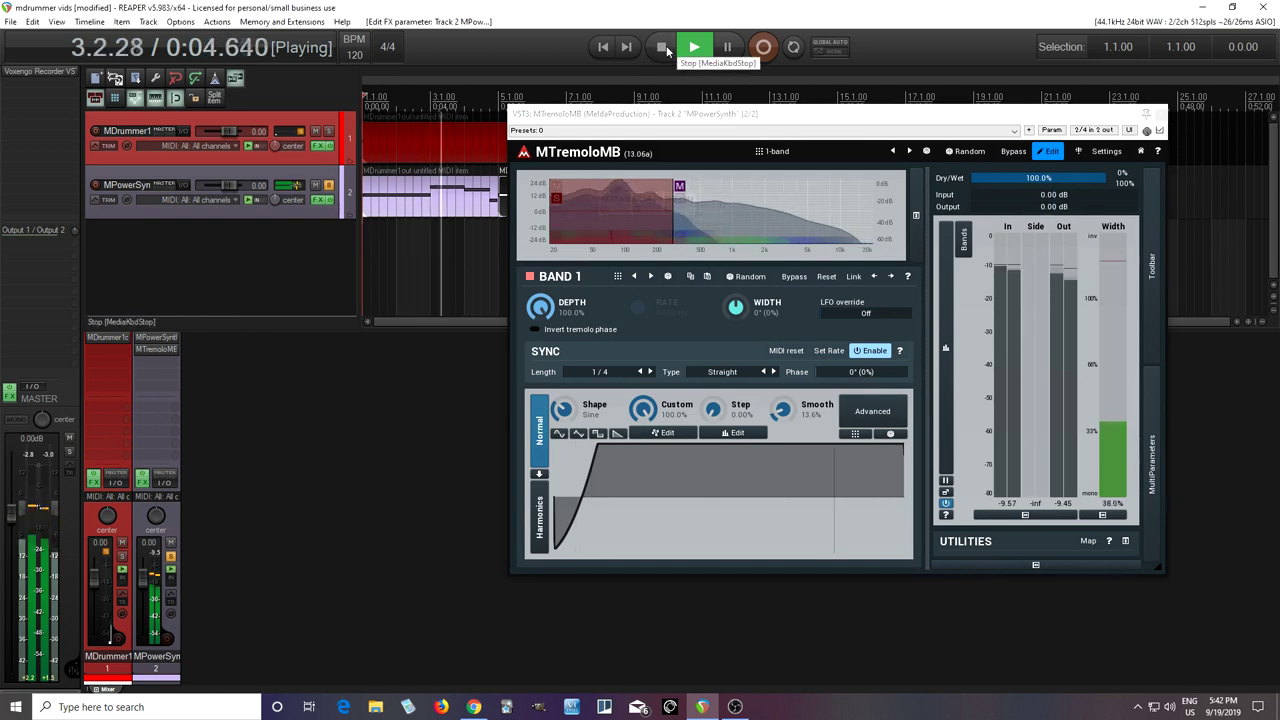
left_click(667, 51)
- Select the high band, then the low band, auditioning the split with playback
left_click(684, 247)
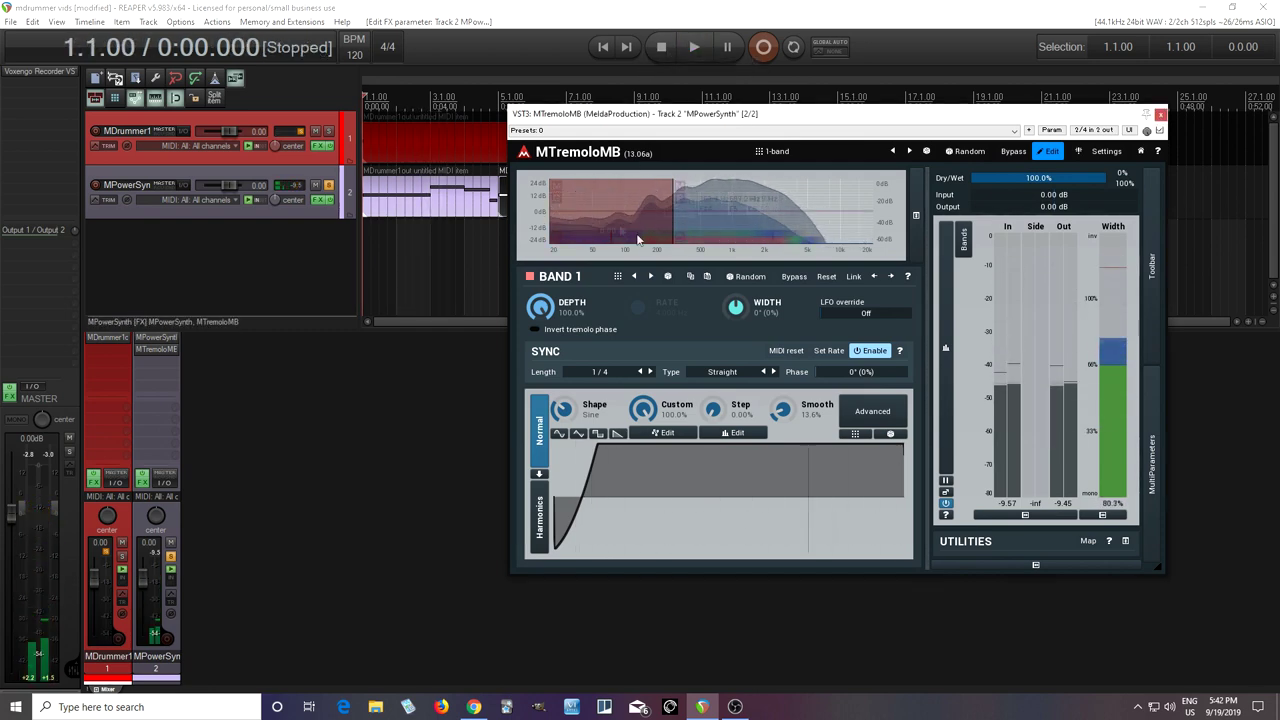
left_click(700, 224)
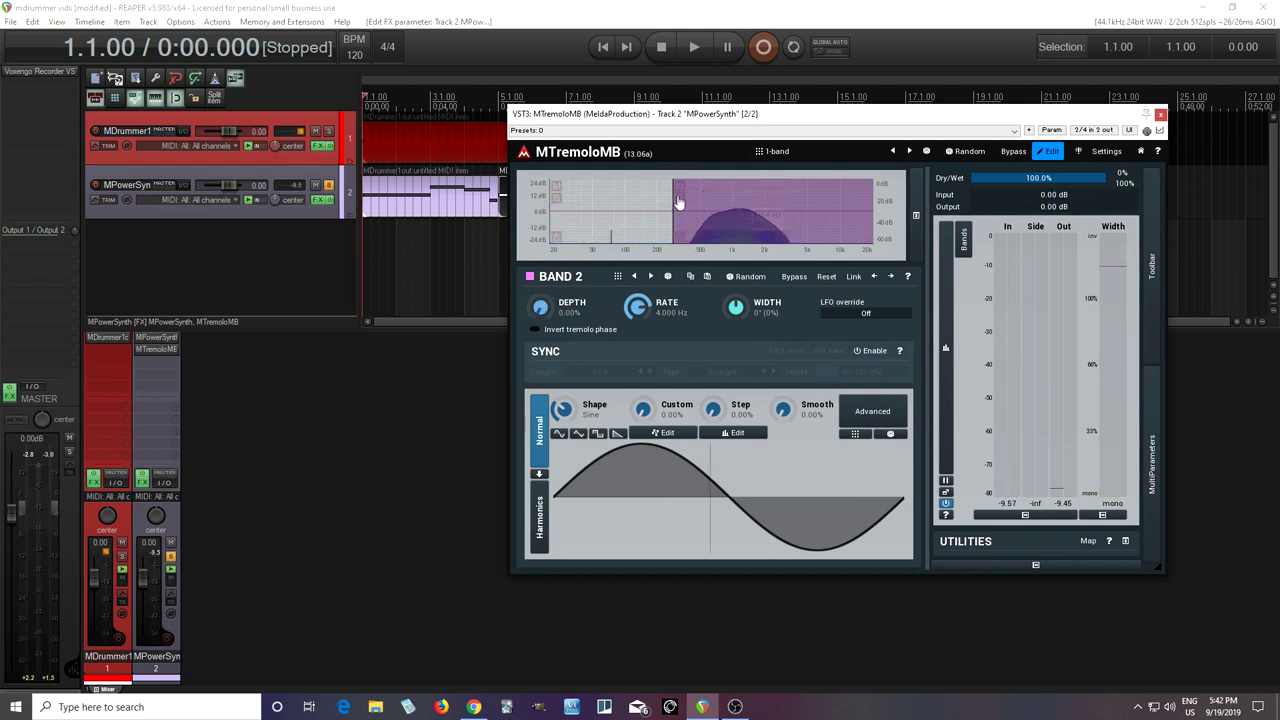
left_click(694, 46)
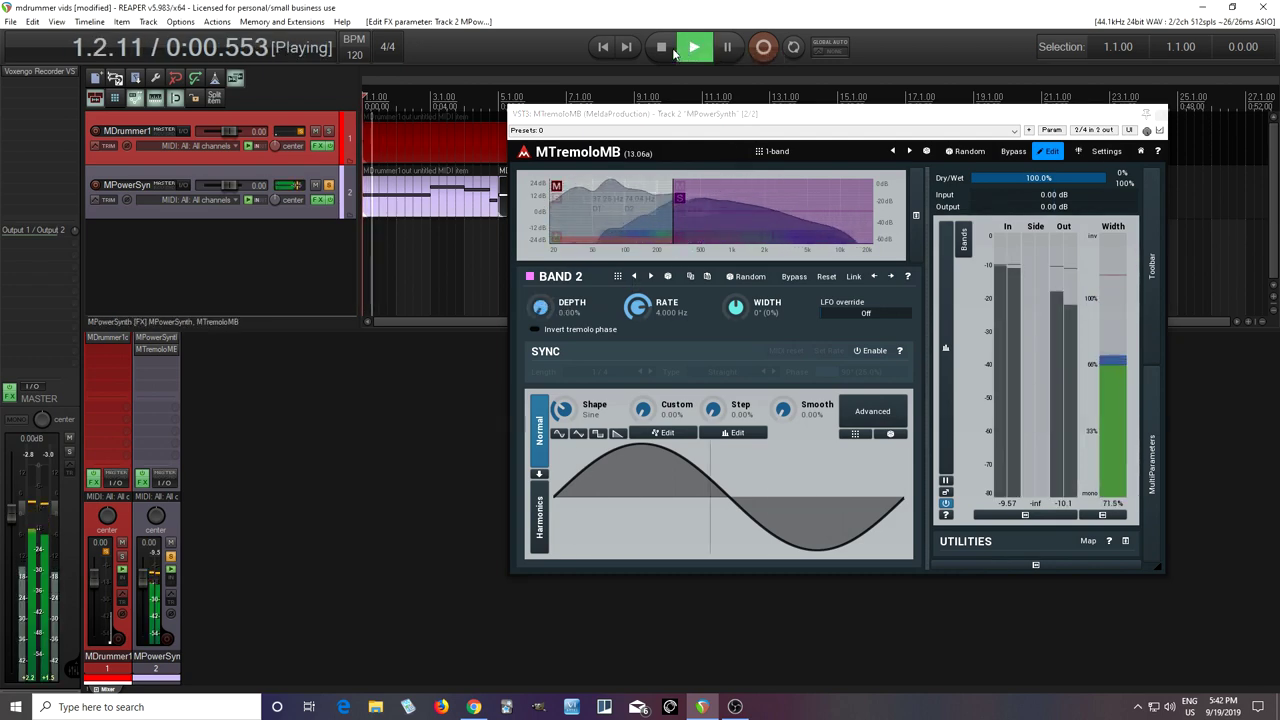
left_click(665, 48)
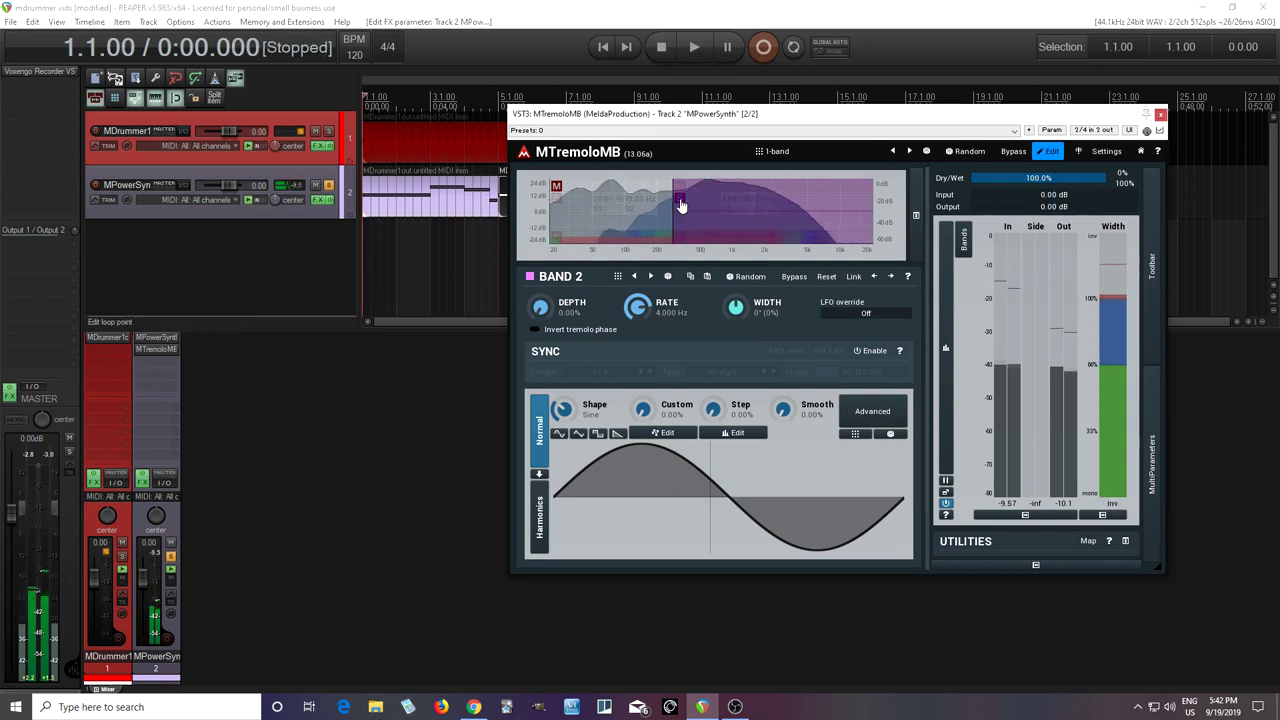
left_click(694, 48)
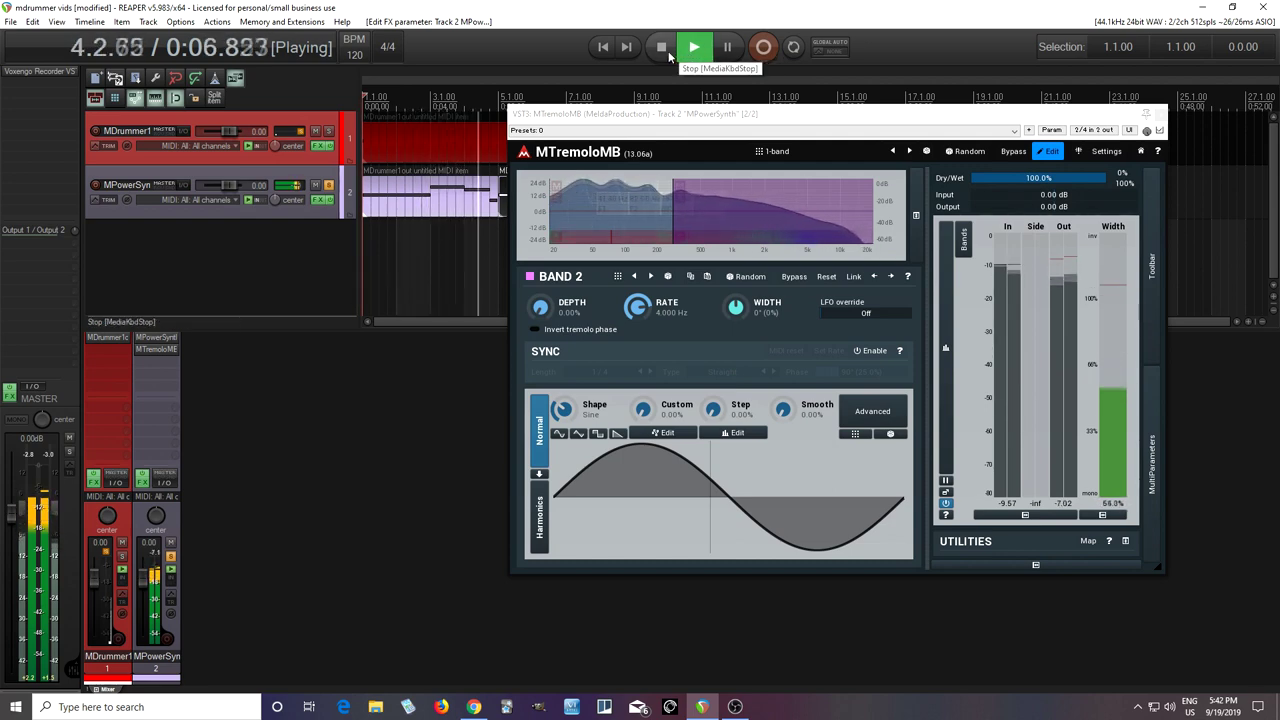
left_click(669, 54)
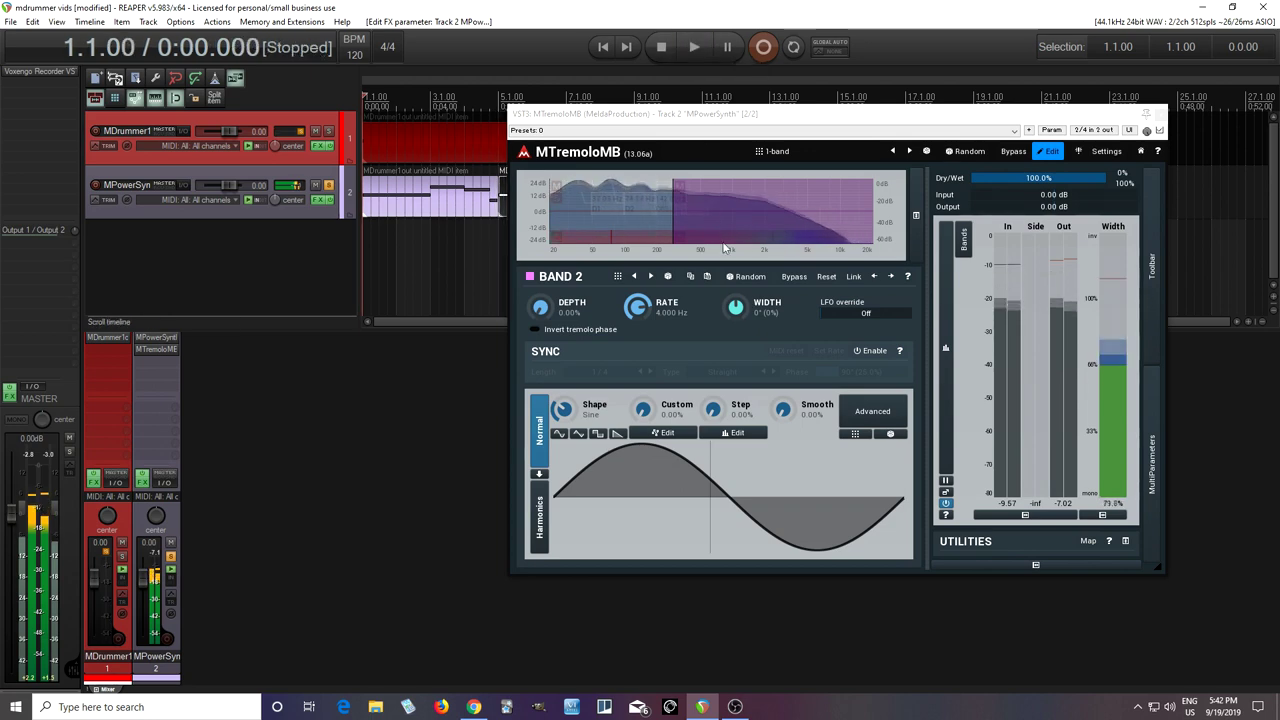
left_click(556, 200)
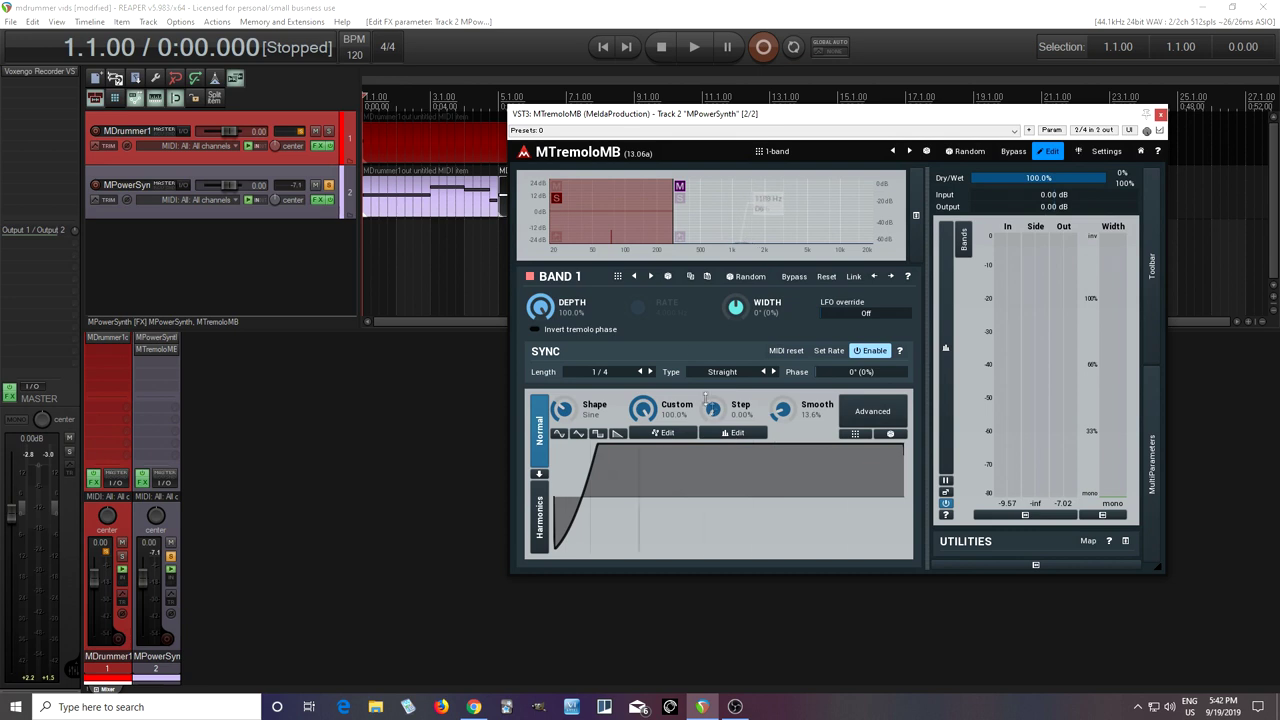
left_click(681, 206)
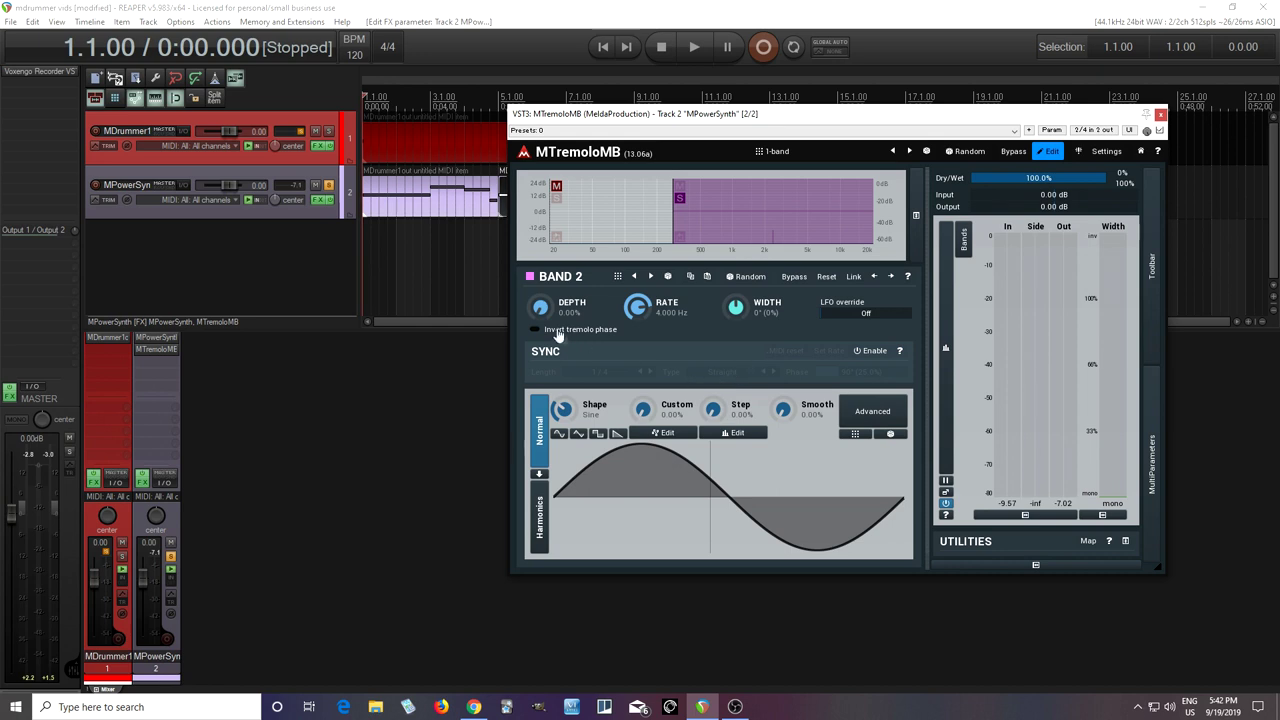
- Raise band 2's tremolo depth and sync its sine rate to tempo
left_click_drag(540, 307, 540, 303)
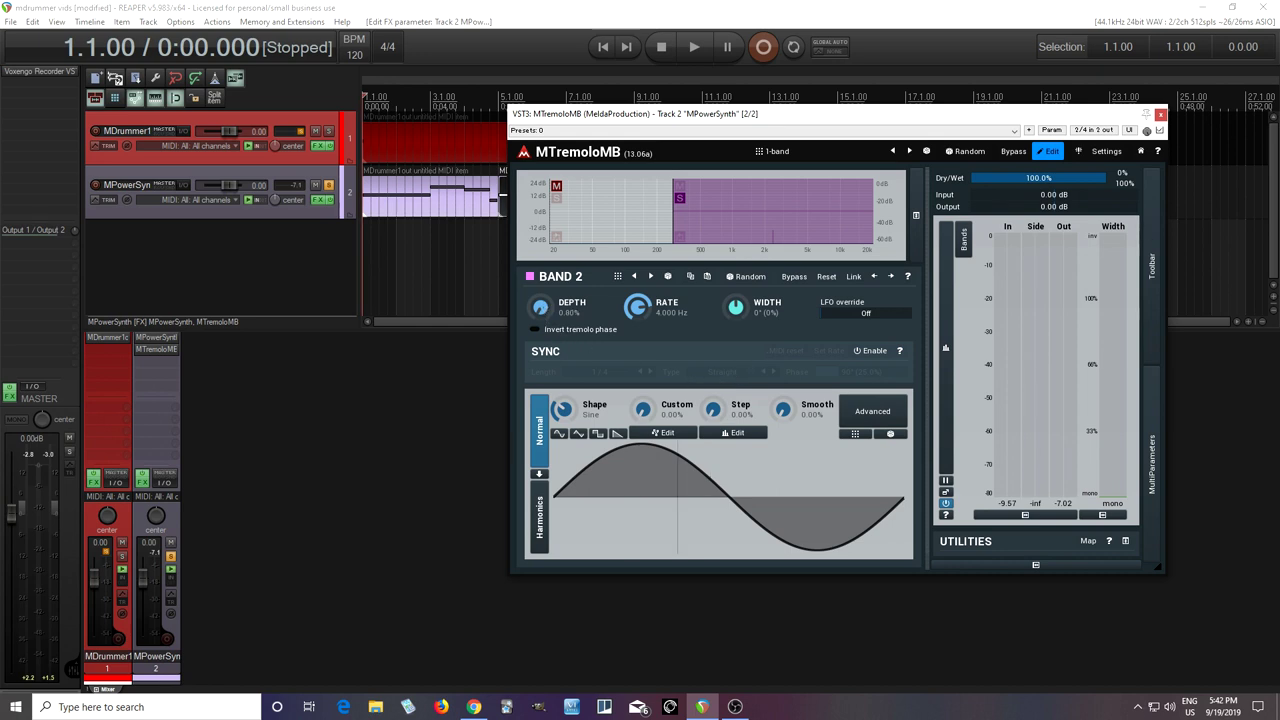
left_click(868, 351)
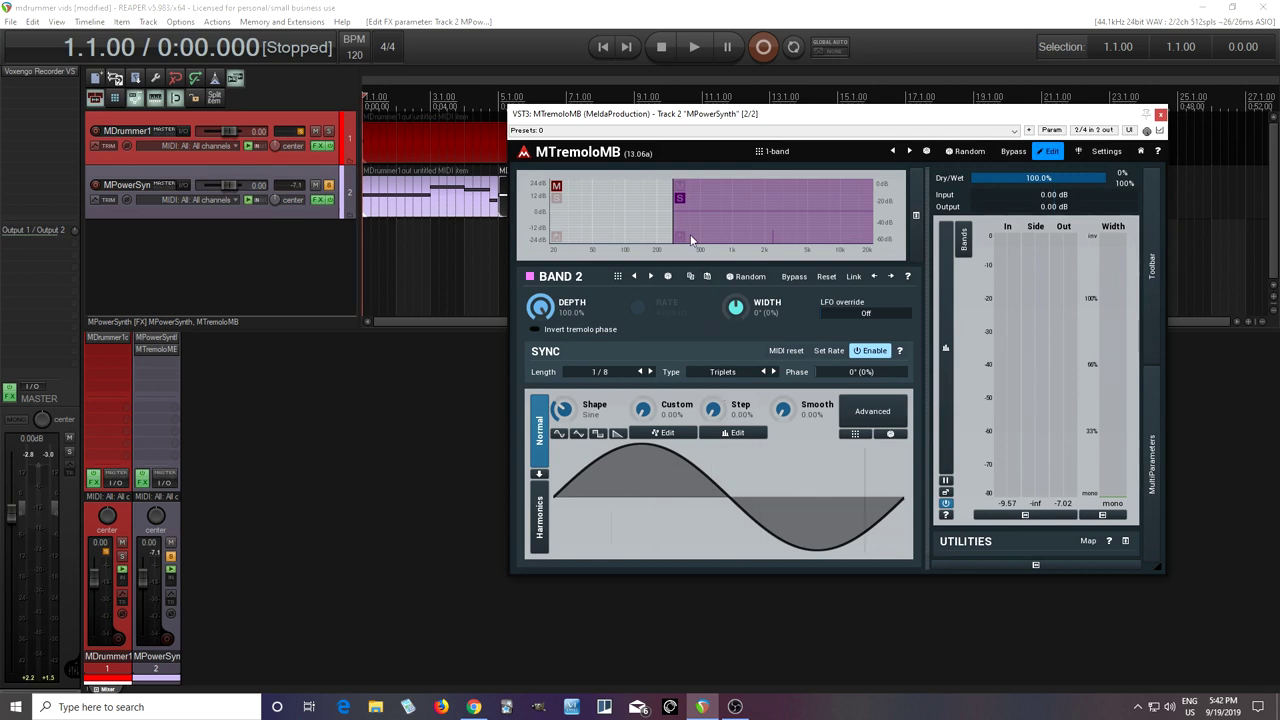
- While playing, try band 2 with straight rhythm and quarter-note length, then stop
left_click(693, 54)
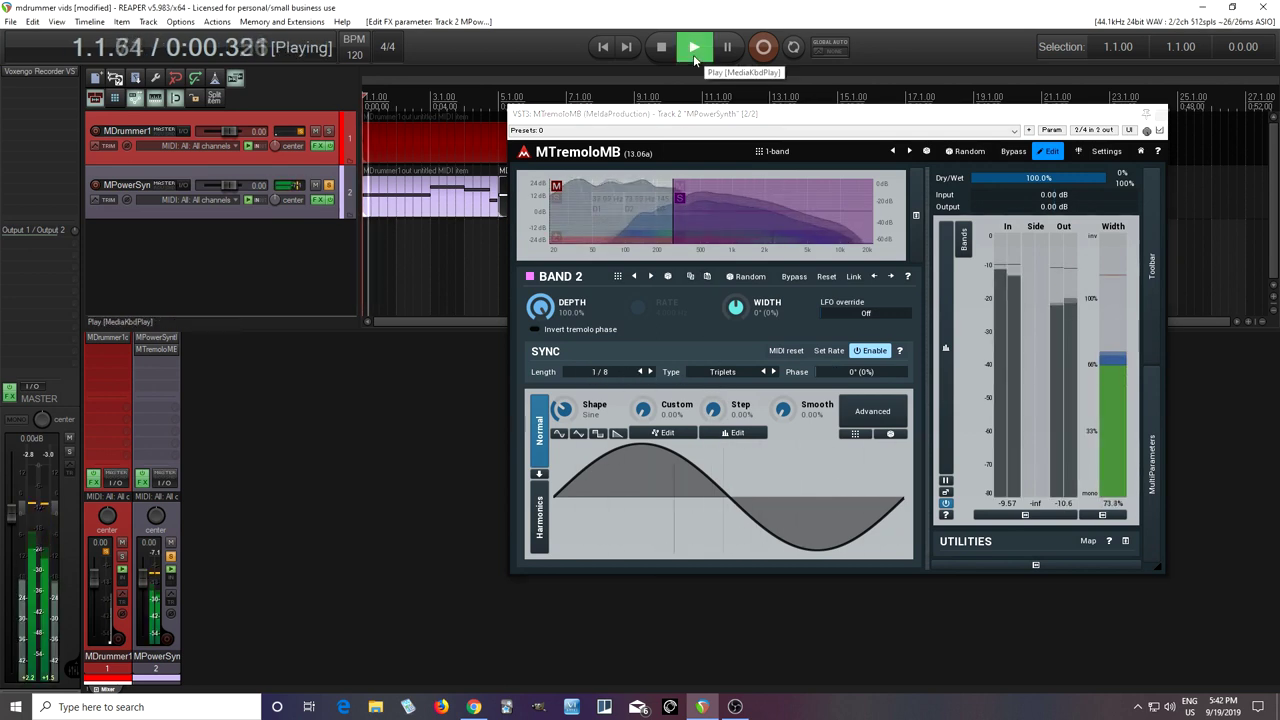
left_click(765, 372)
left_click(767, 373)
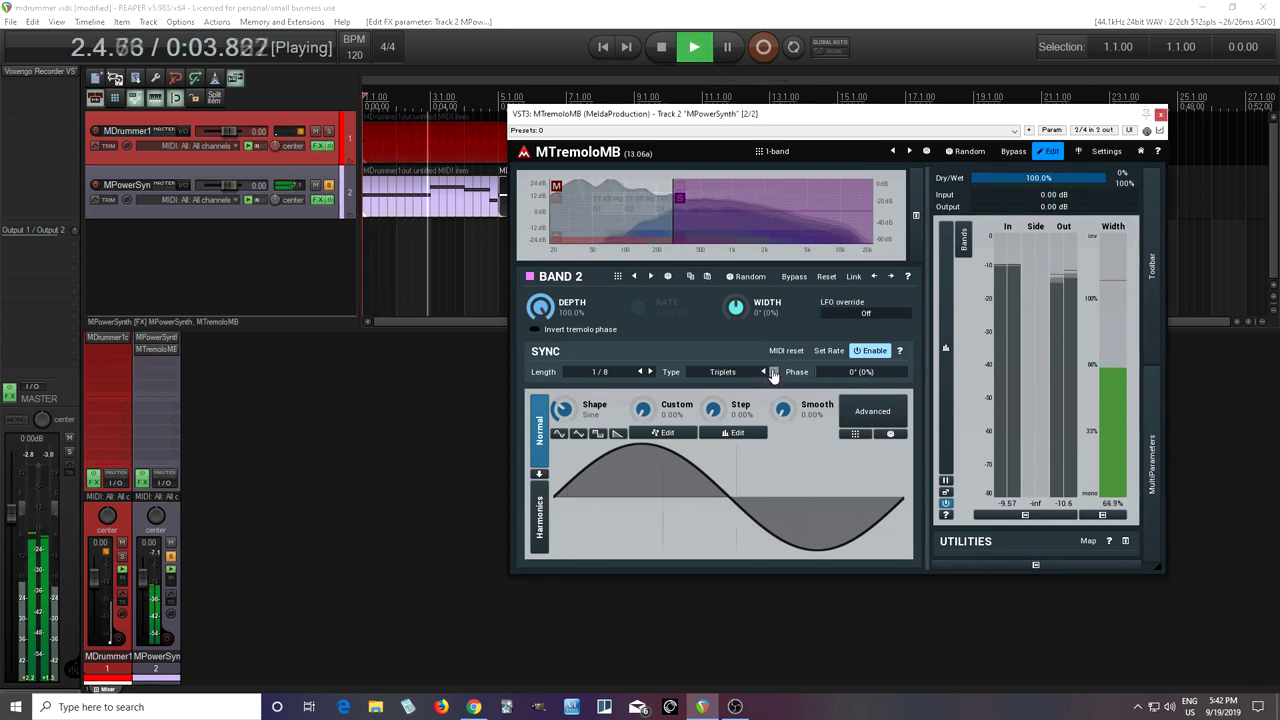
left_click(643, 376)
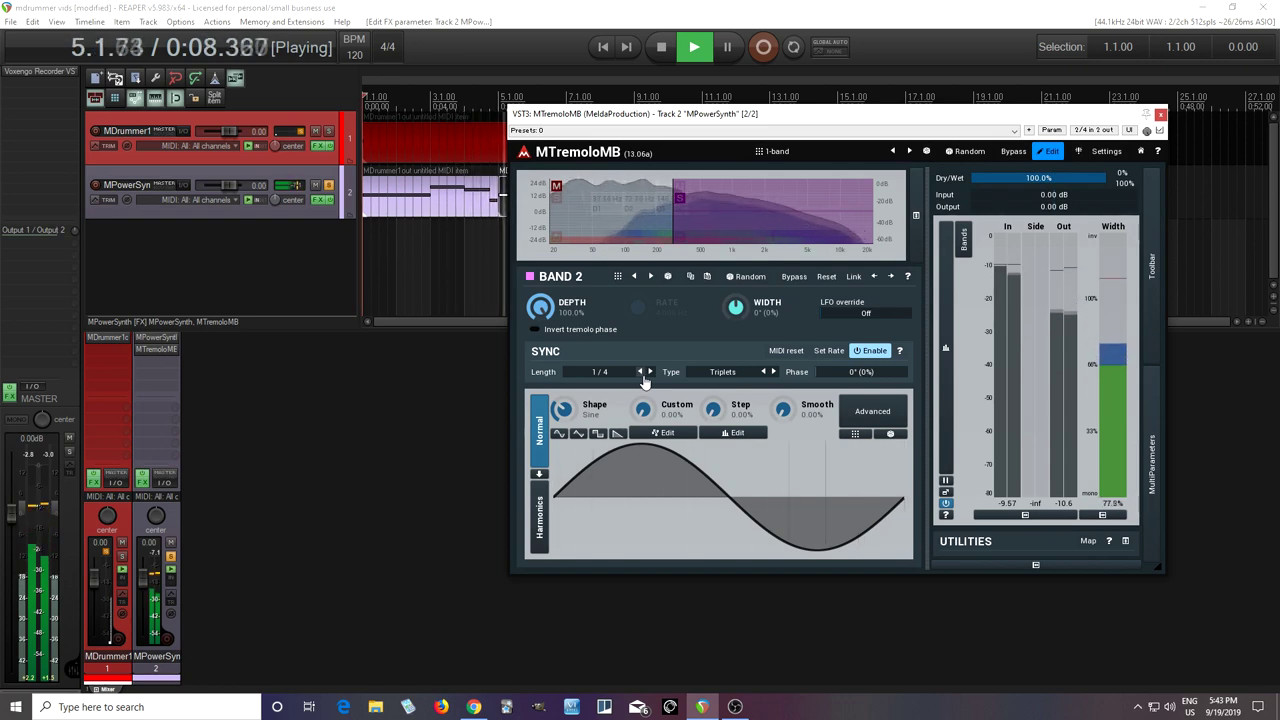
left_click(661, 47)
- Audition again, restore band 2 to 1/8 Triplets, and unsolo the MPowerSynth track
left_click(680, 203)
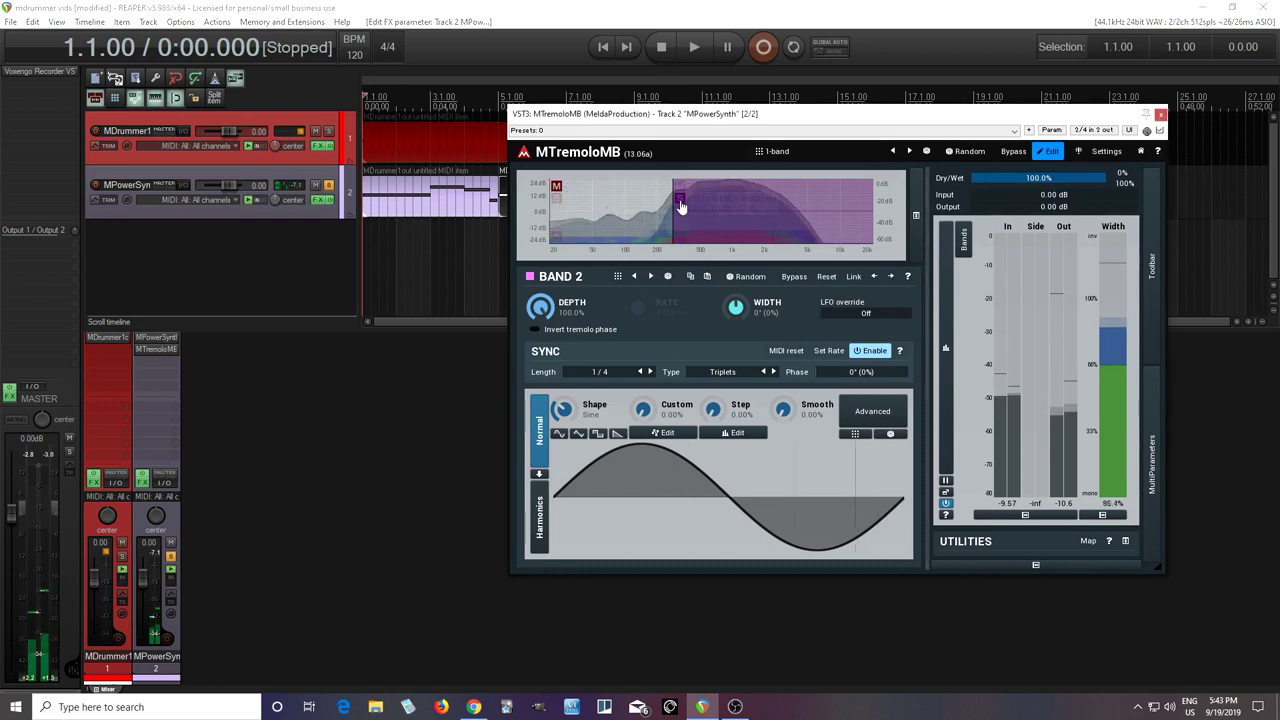
left_click(695, 47)
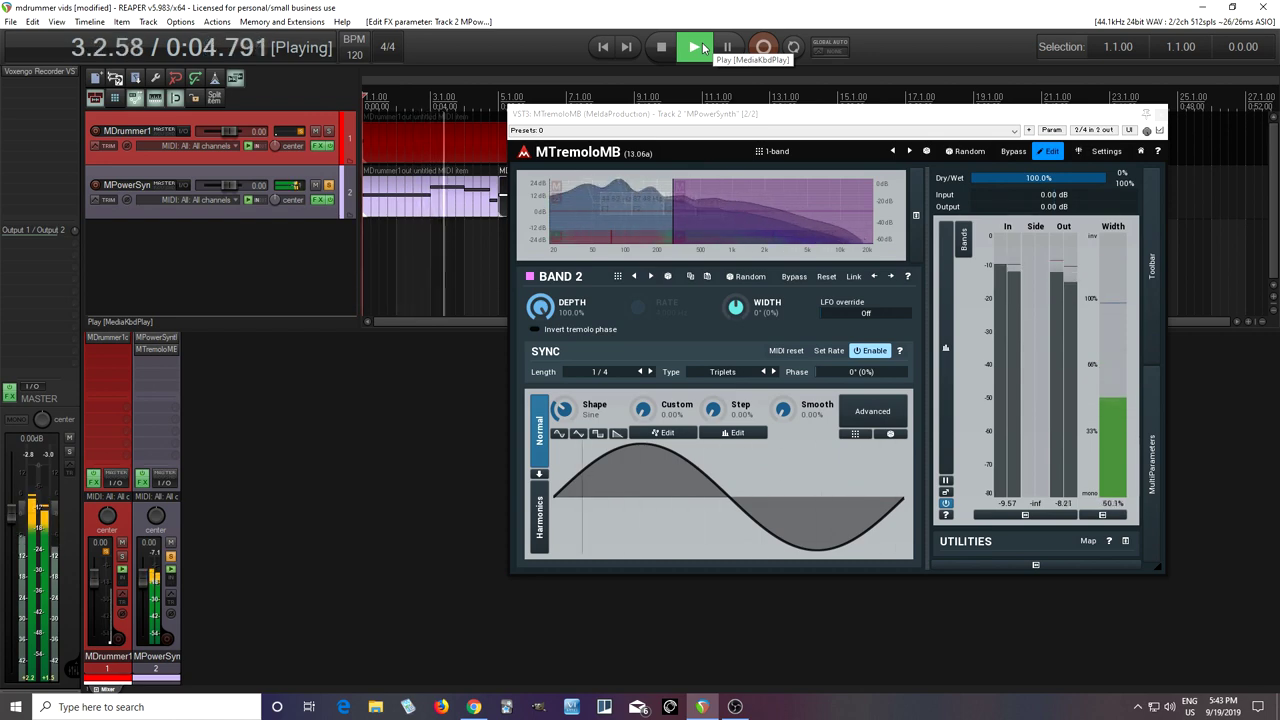
left_click(668, 53)
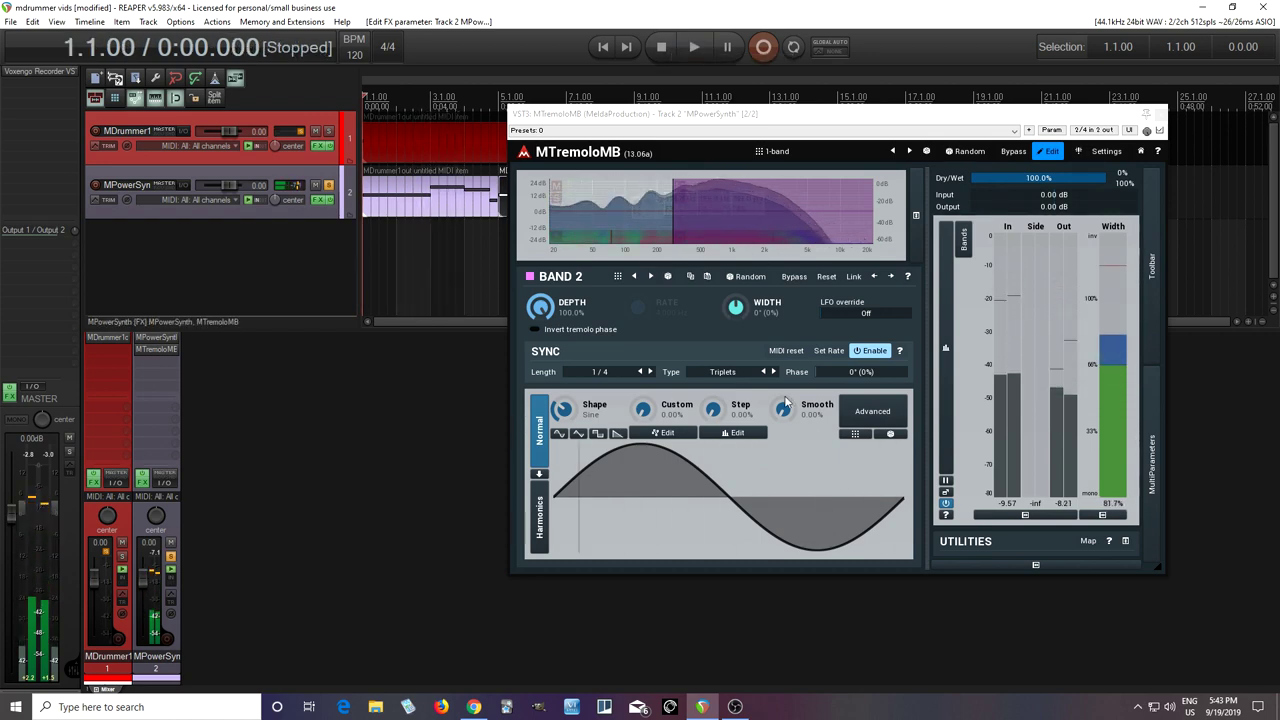
left_click(773, 372)
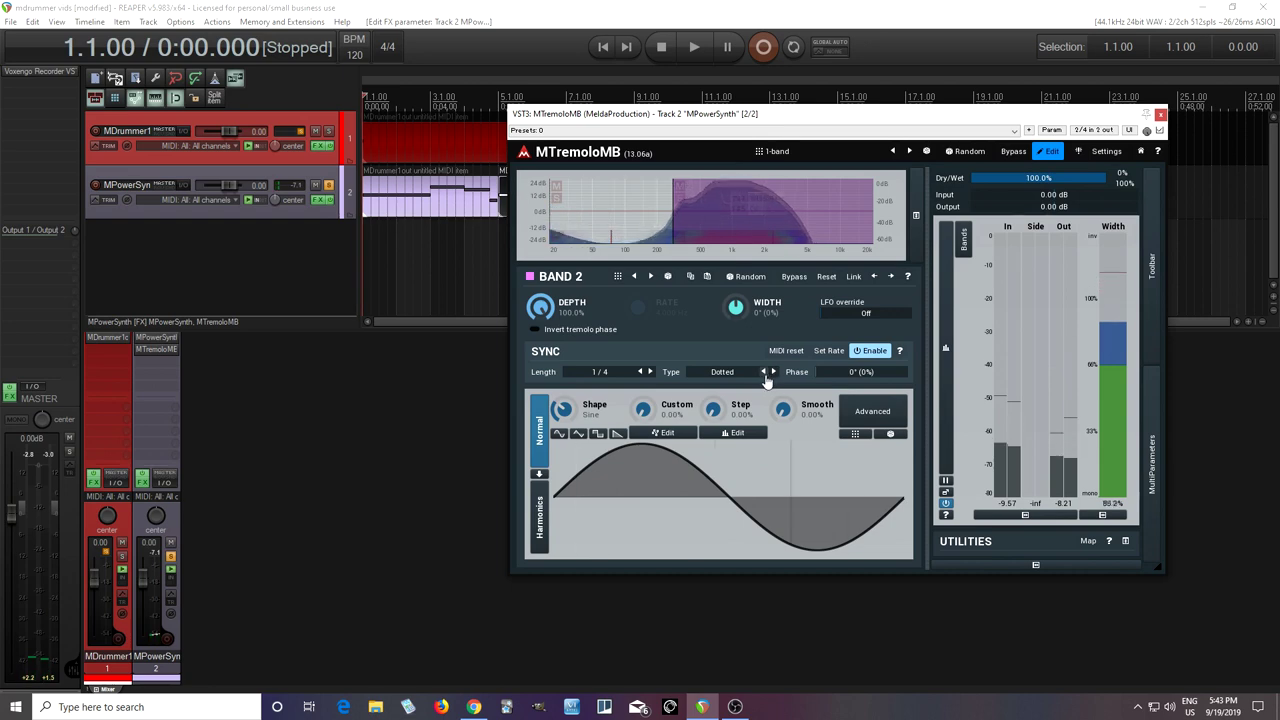
left_click(648, 372)
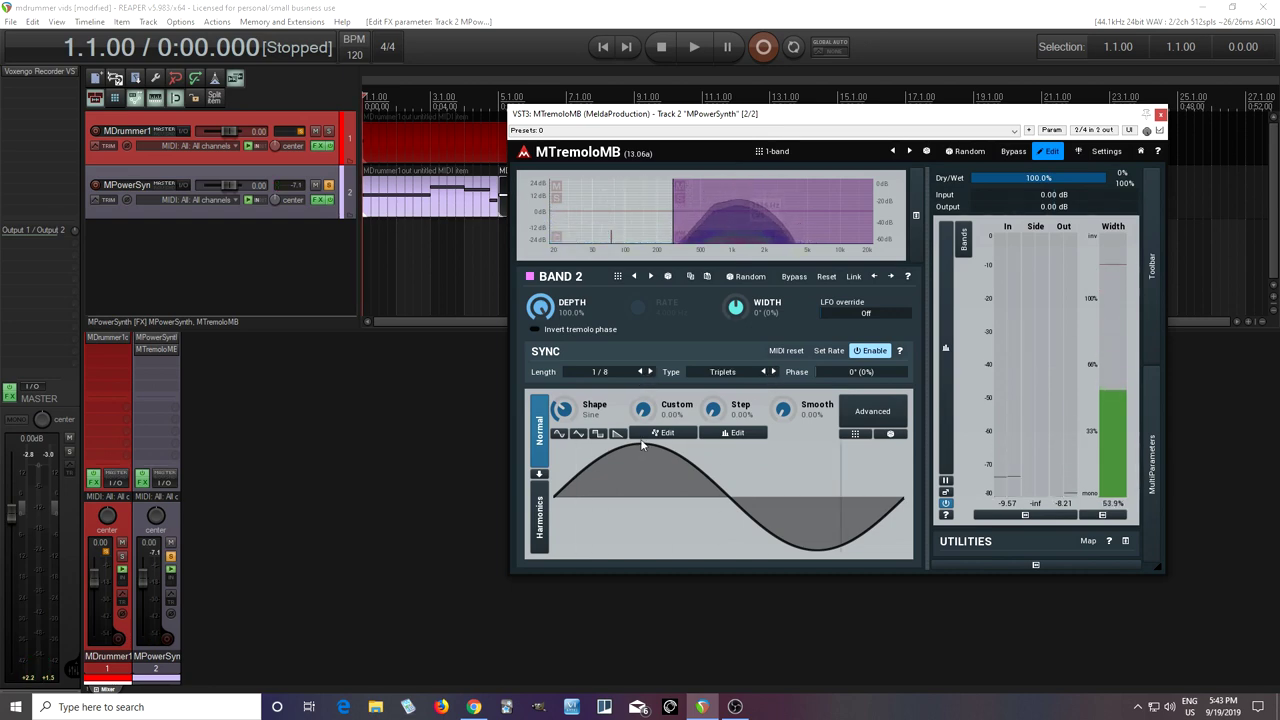
left_click(170, 558)
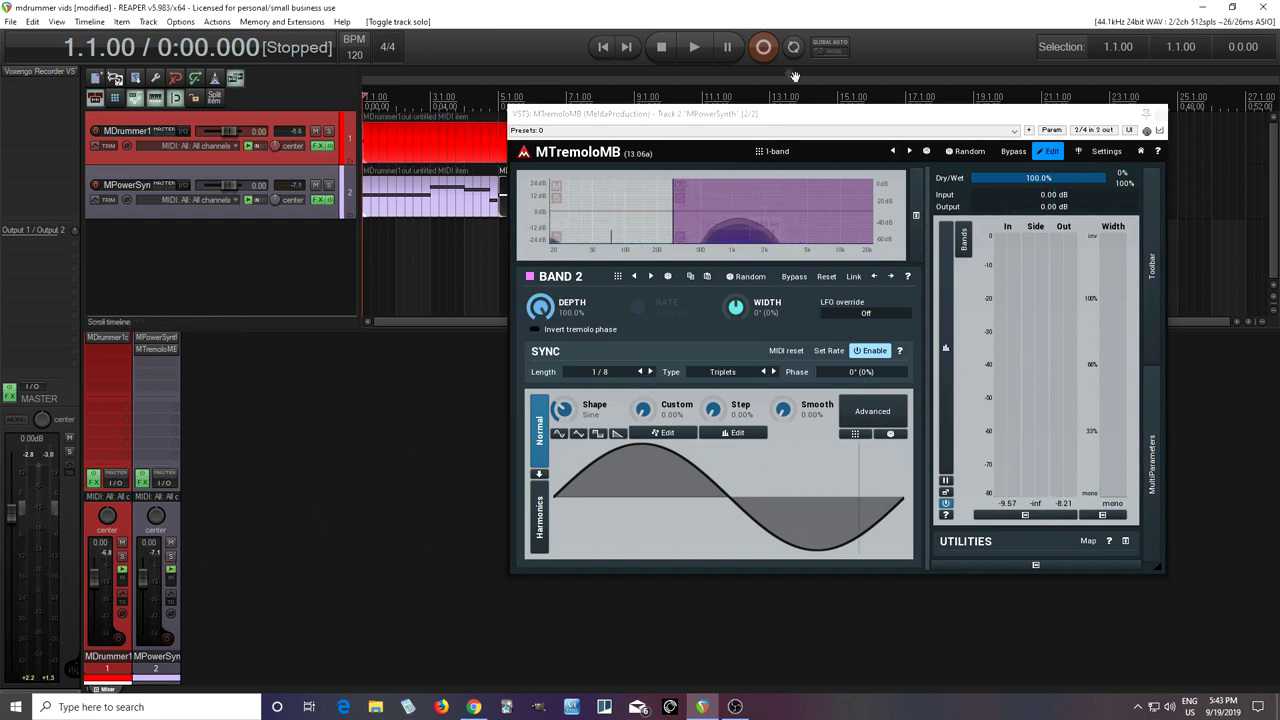
- Play the full mix, move the MTremoloMB window lower, and compare the effect with Bypass
left_click(694, 56)
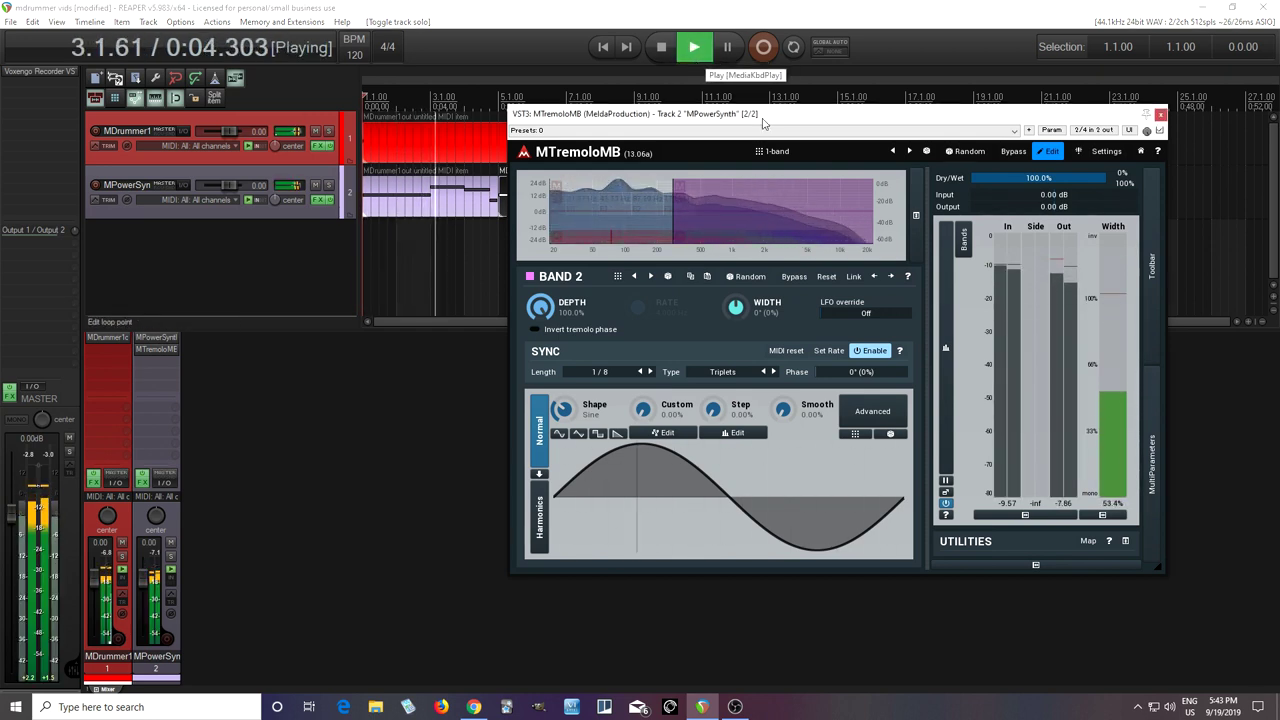
left_click_drag(762, 118, 711, 238)
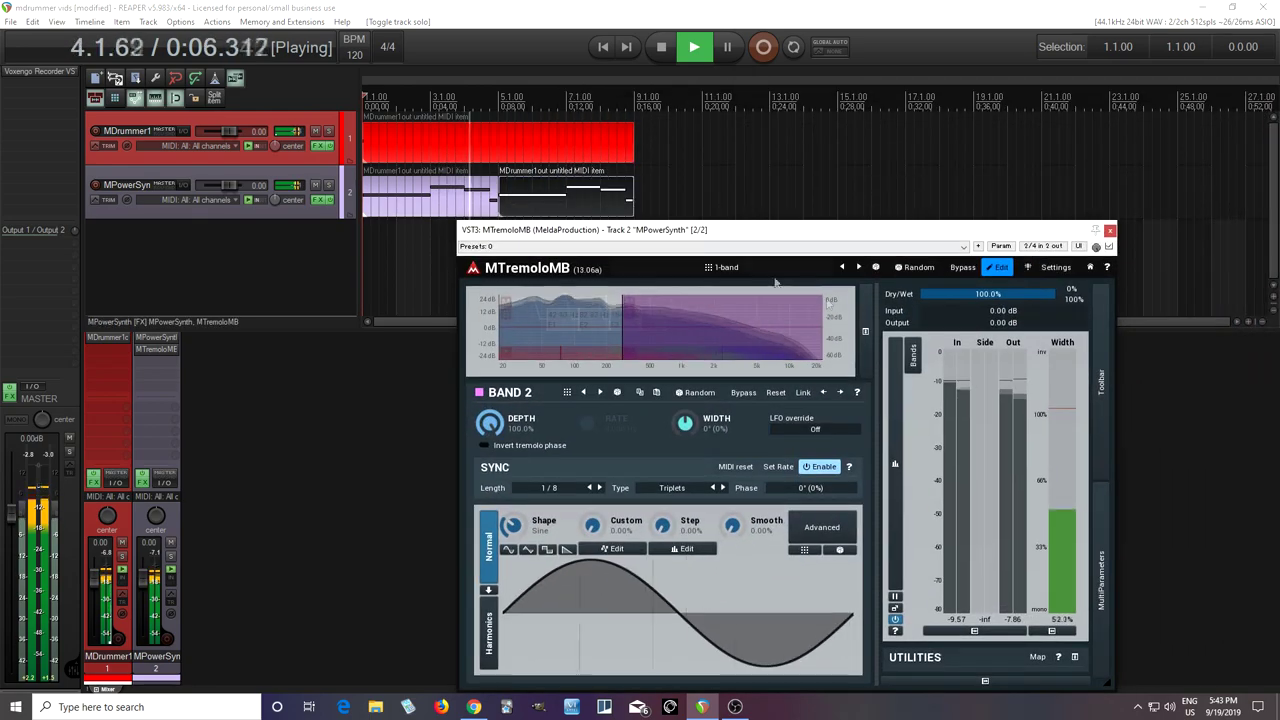
left_click(962, 268)
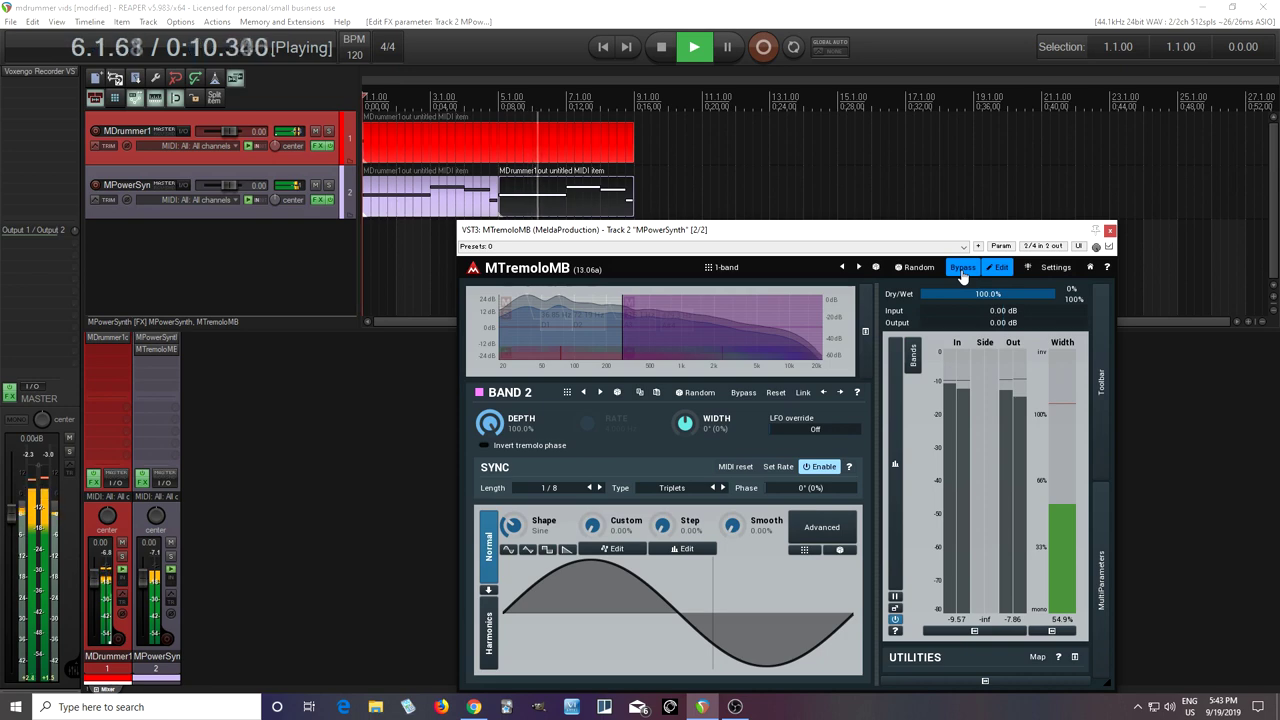
left_click(962, 268)
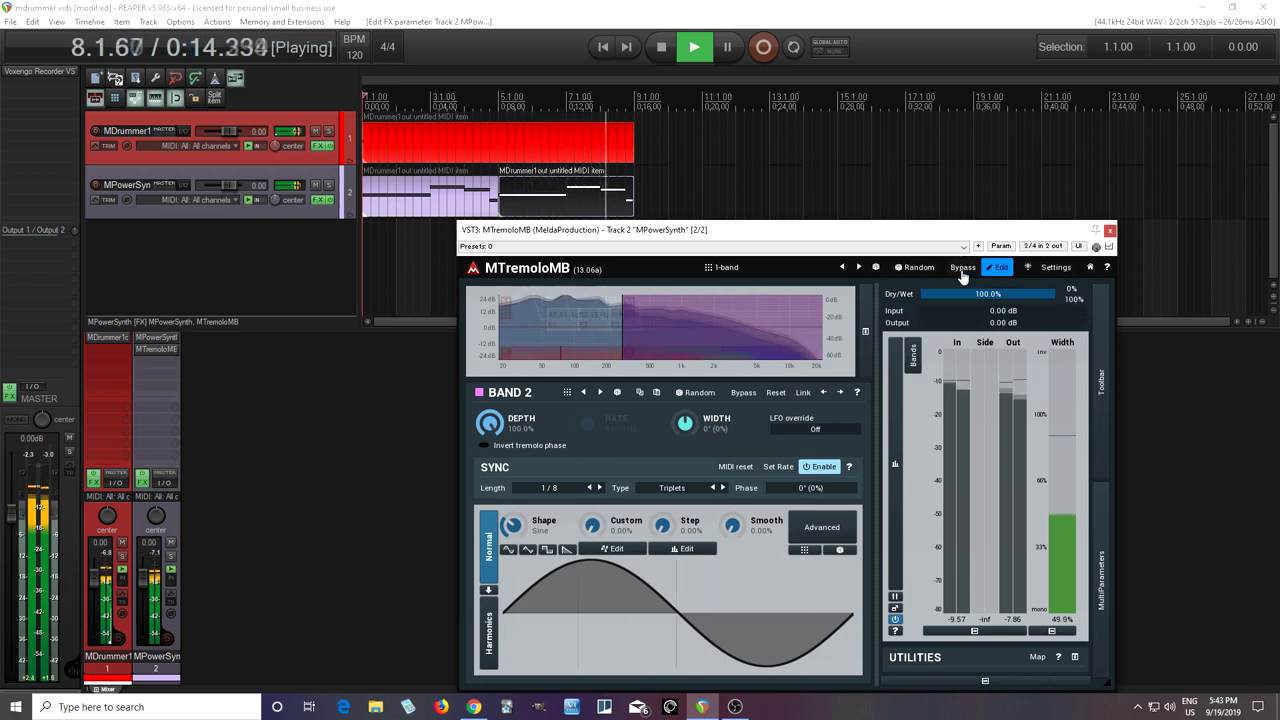
left_click(660, 47)
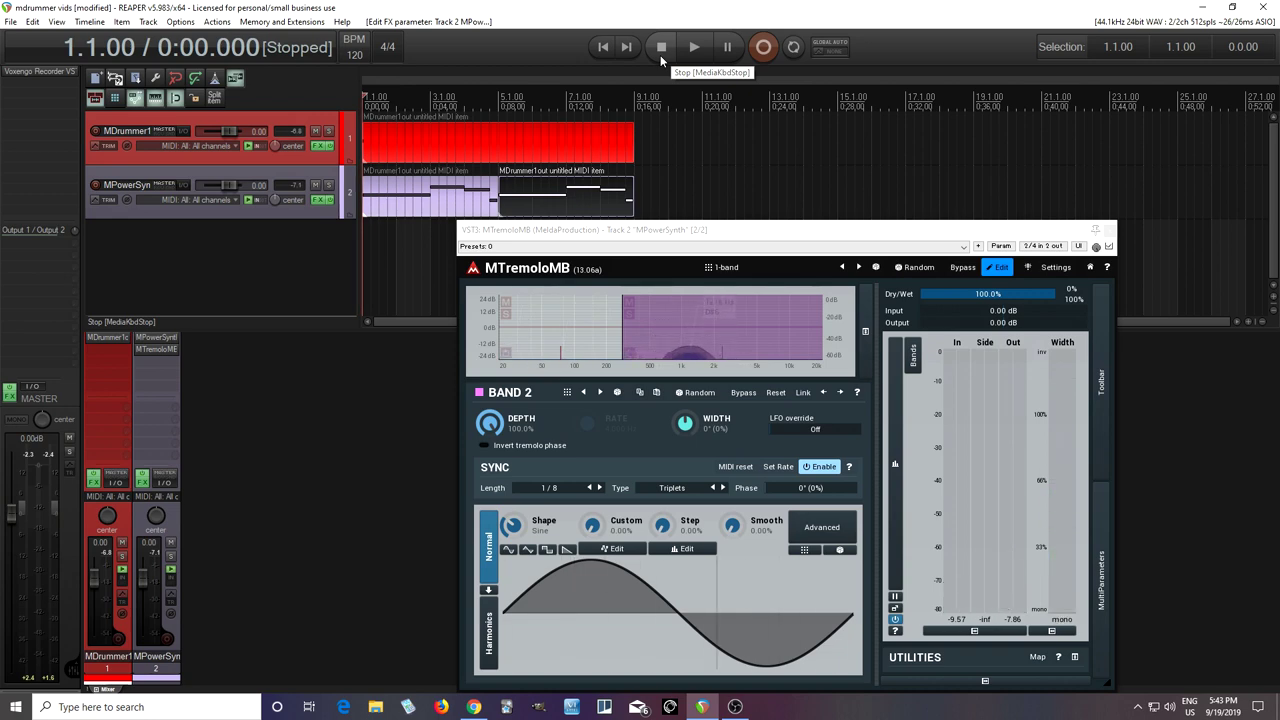
- Move the MTremoloMB window up and to the right over the arrange view
left_click_drag(771, 236, 846, 148)
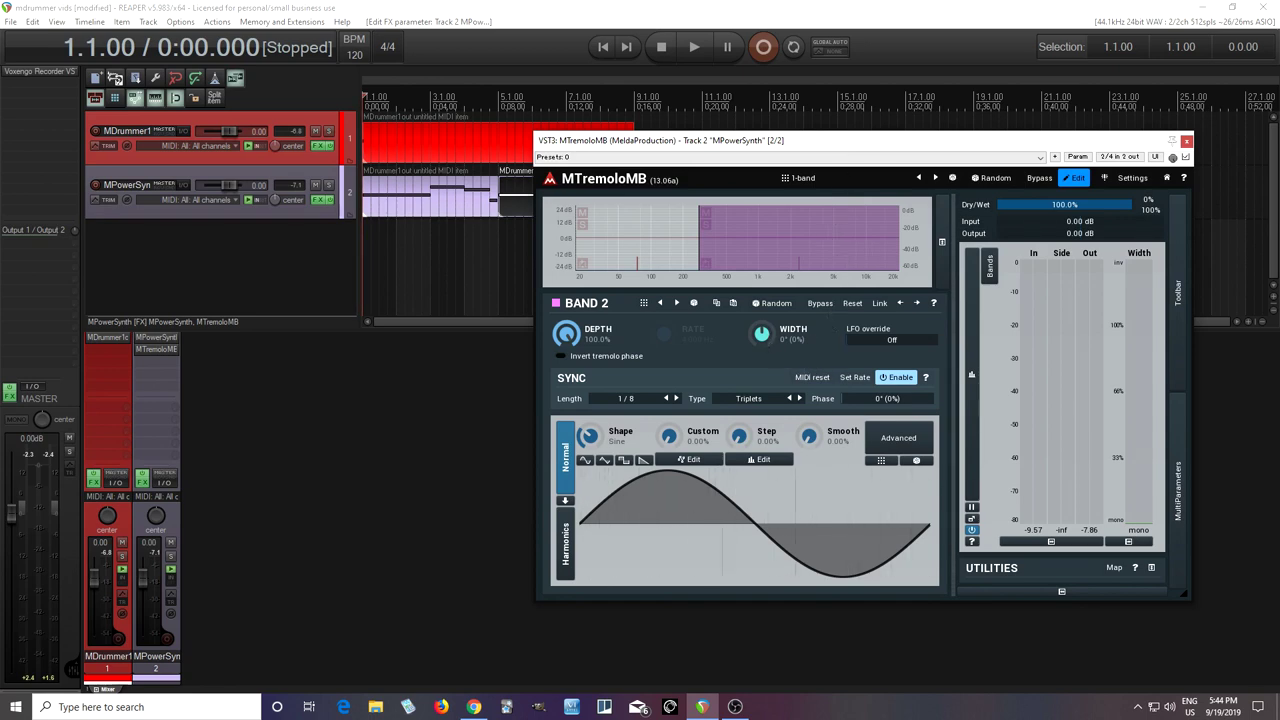
- Set band 2's stereo width to 90 and play with the MPowerSynth track soloed
double_click(762, 334)
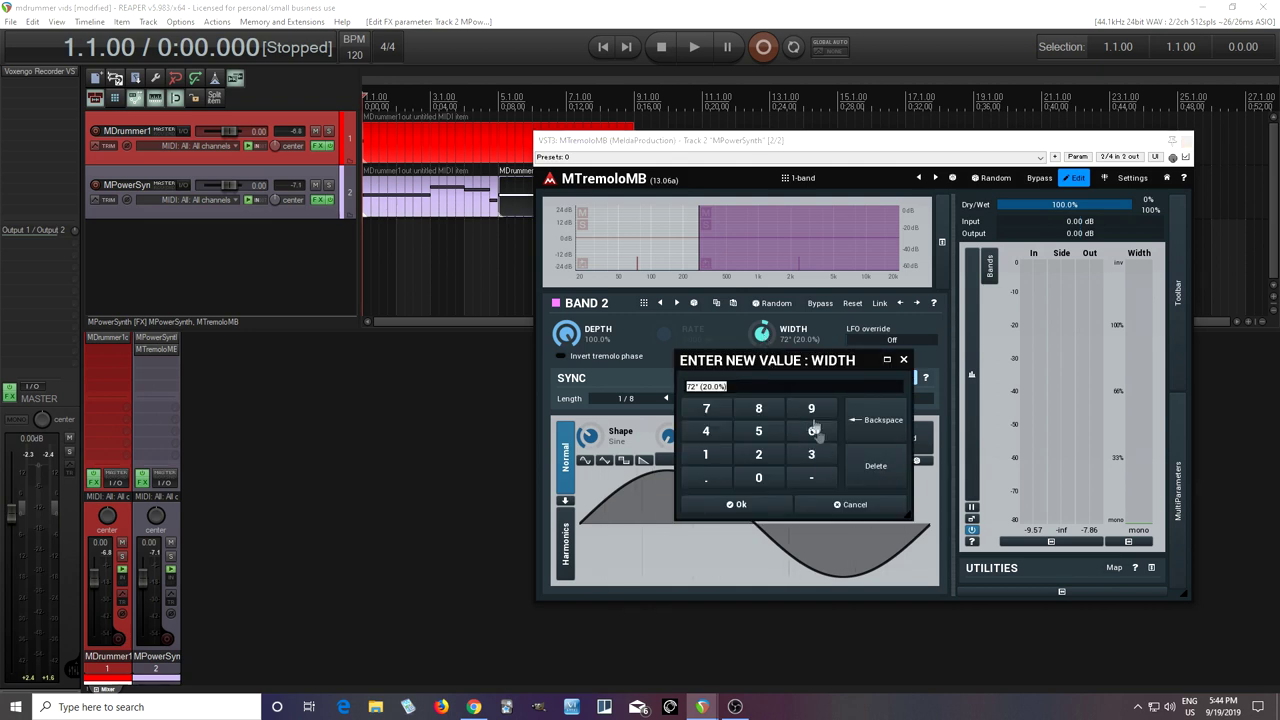
type("90")
left_click(766, 511)
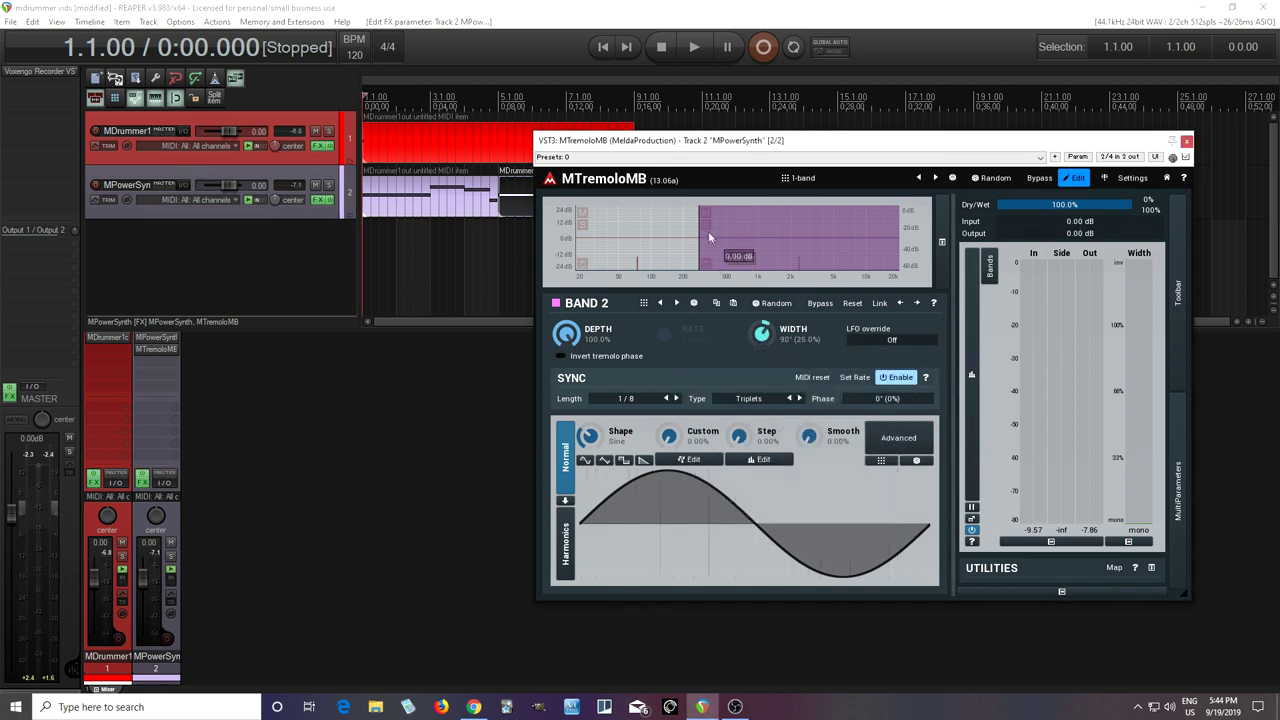
left_click(693, 54)
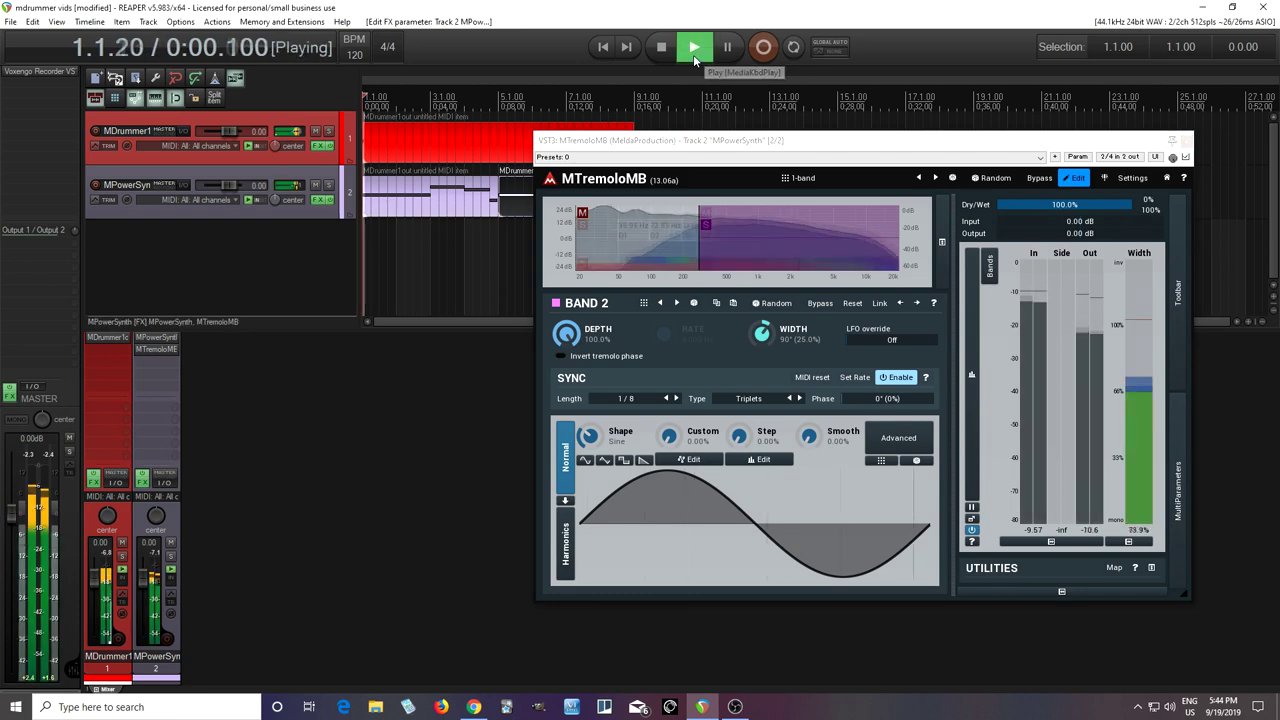
left_click(170, 555)
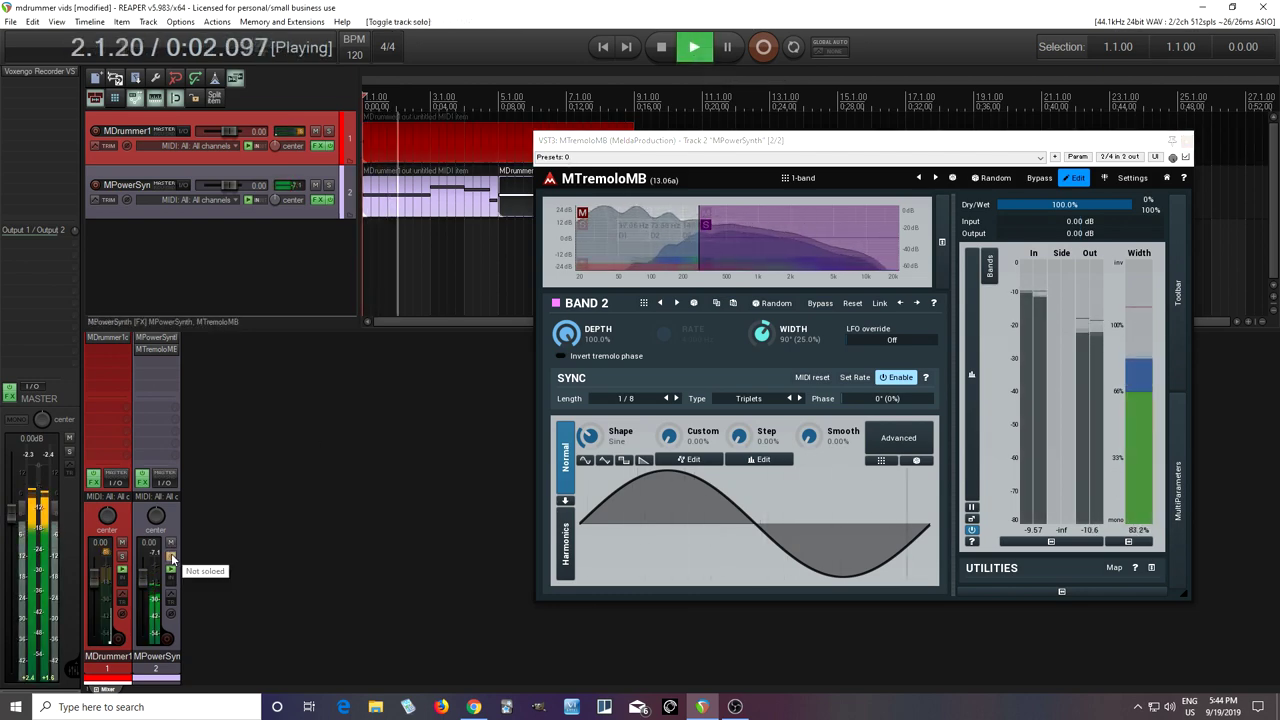
- Widen band 2 to 180° (50.0%), then stop playback and unsolo the synth track
mouse_move(762, 333)
left_mouse_down()
mouse_move(762, 300)
mouse_move(762, 322)
left_mouse_up()
double_click(762, 333)
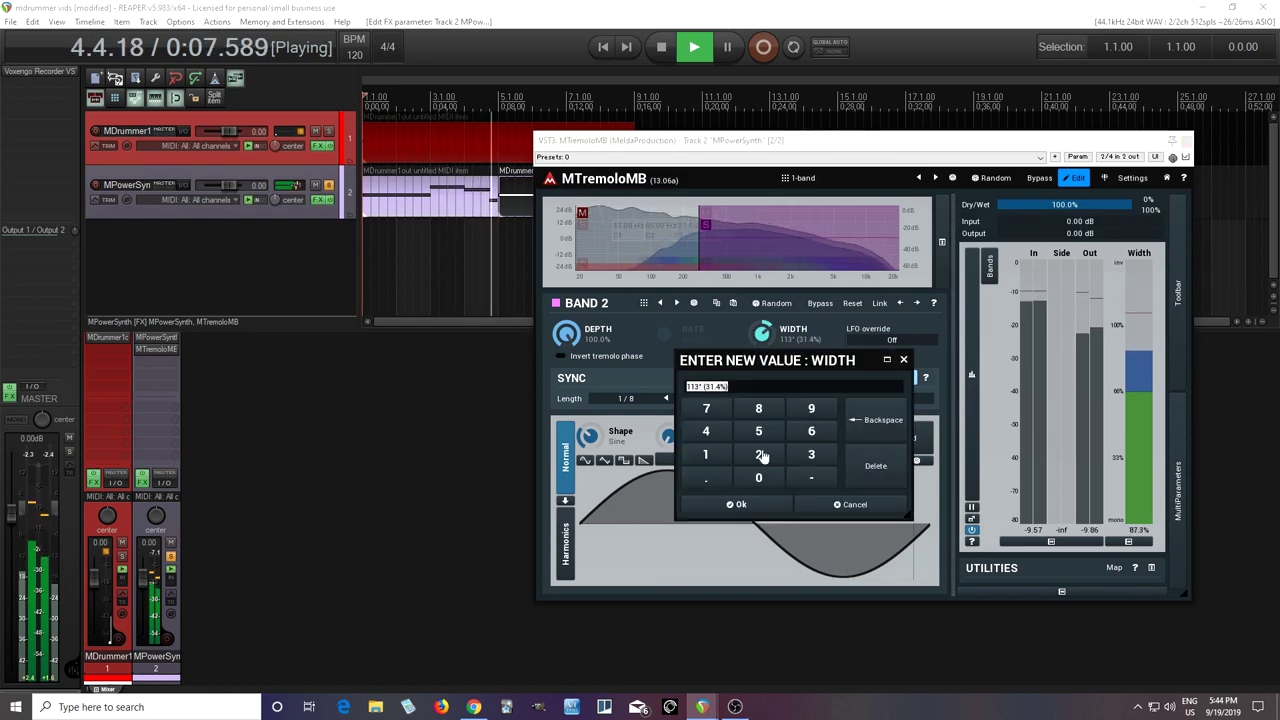
left_click(705, 454)
left_click(758, 408)
left_click(758, 477)
left_click(771, 505)
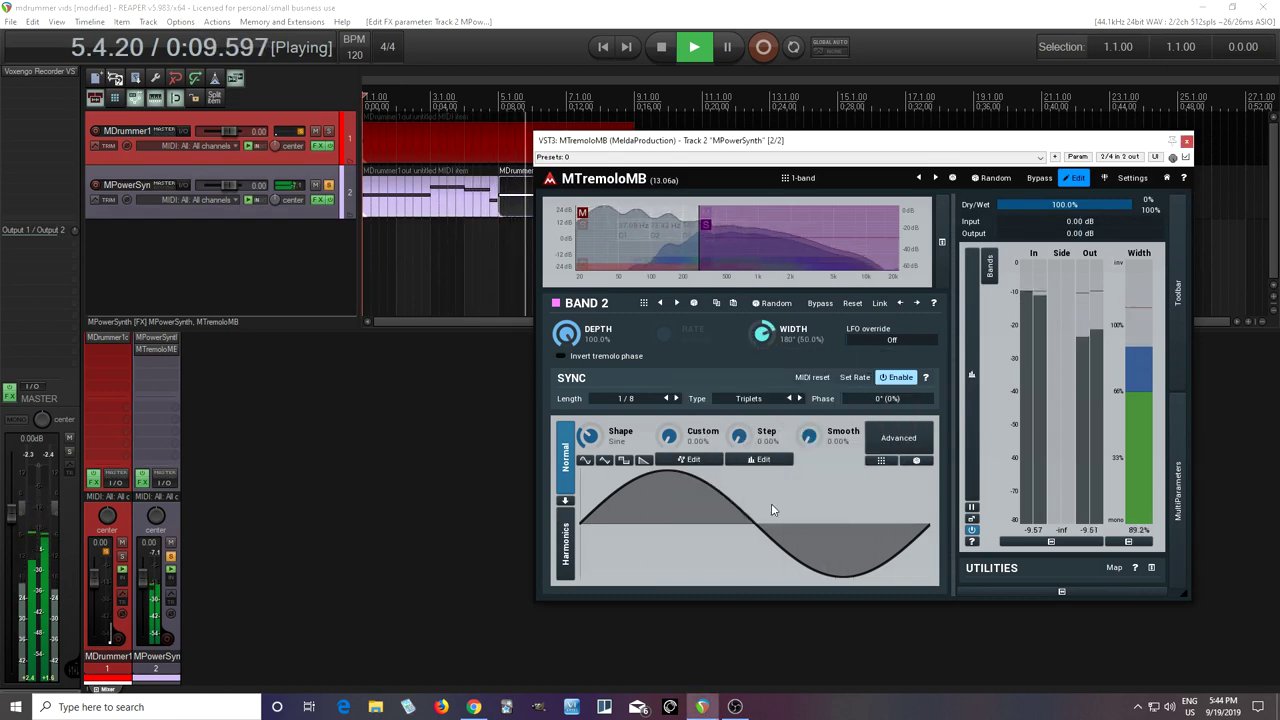
left_click(663, 48)
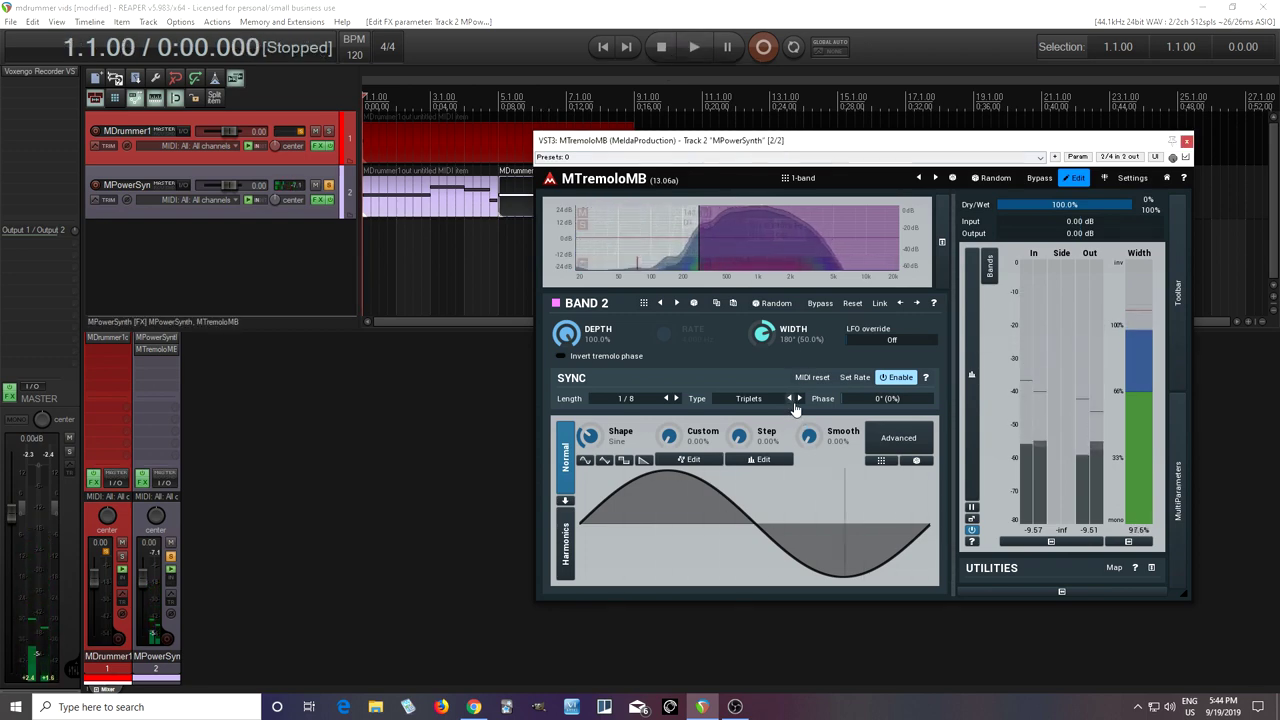
left_click(170, 556)
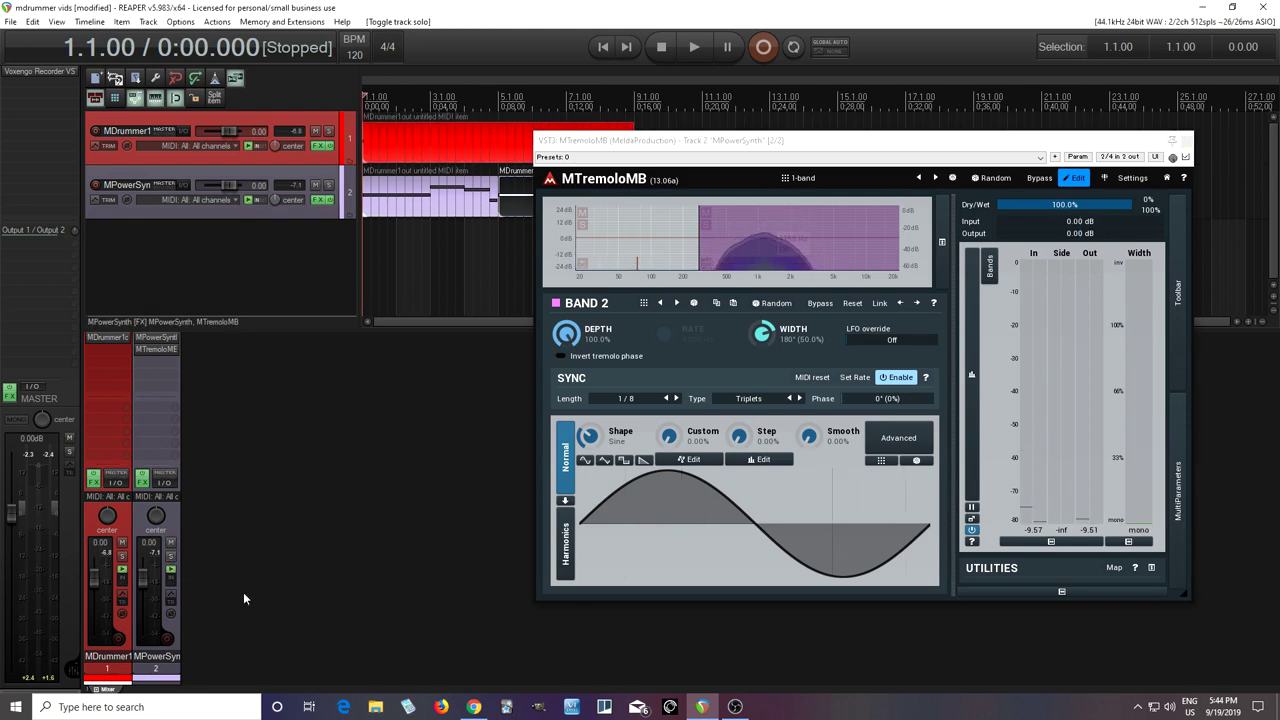